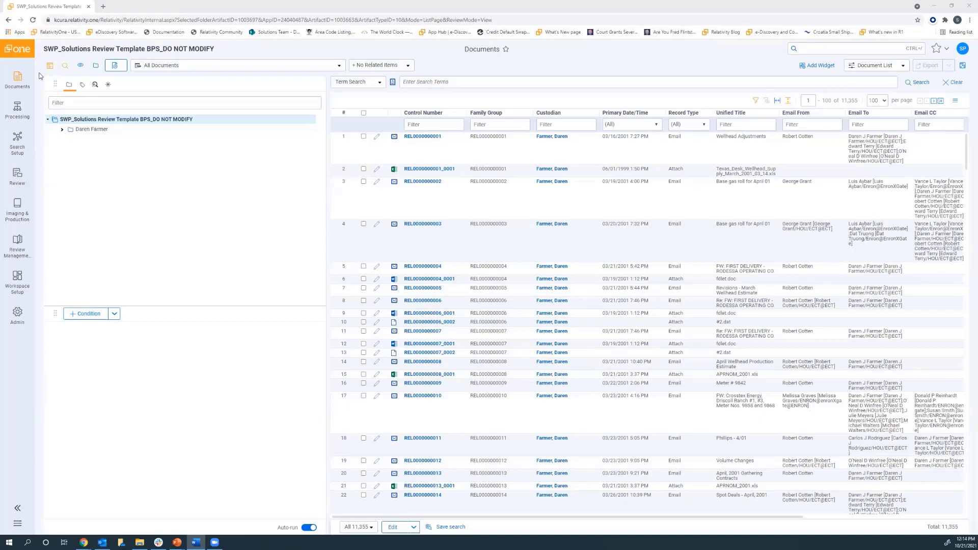
Open the Key Terms report from the workspace's search terms reports.
mouse_move(20, 144)
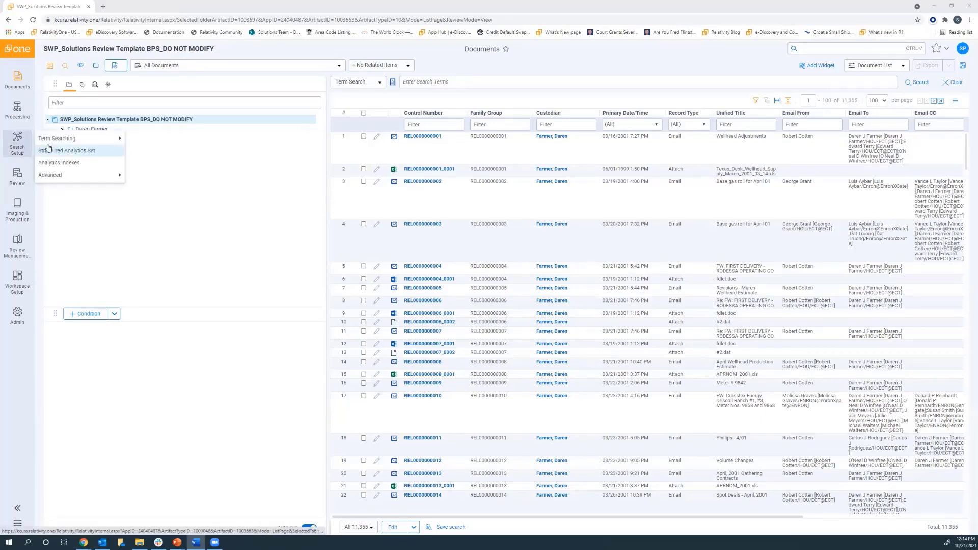
mouse_move(57, 143)
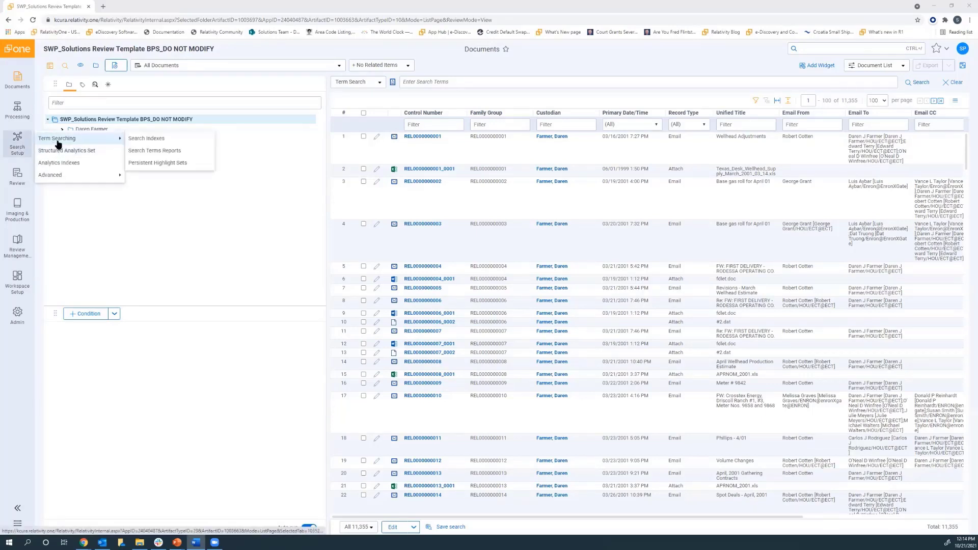
left_click(153, 151)
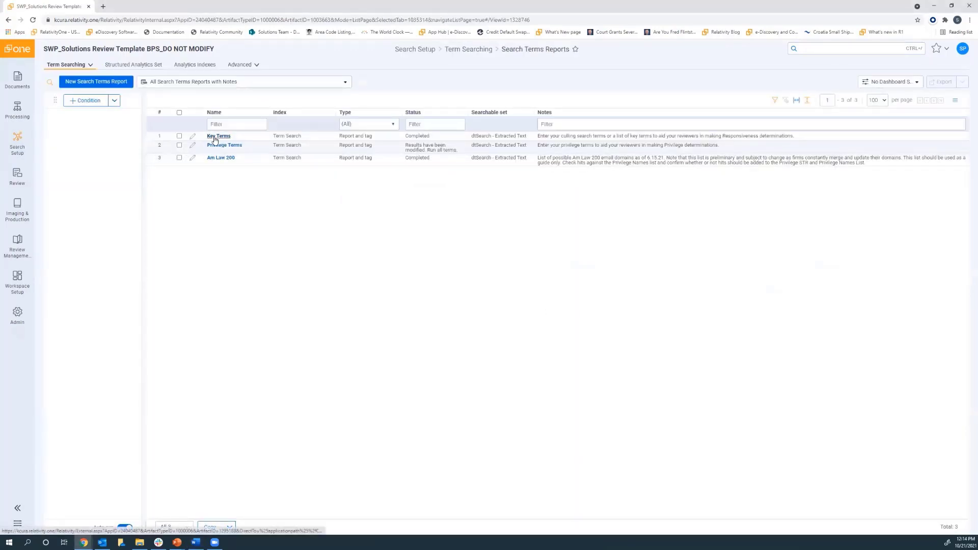
left_click(213, 136)
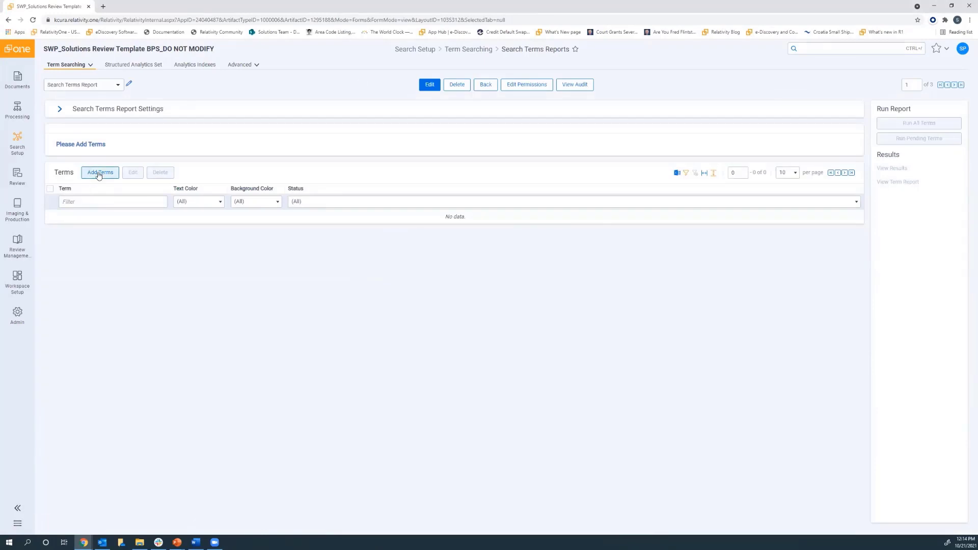
Add the copied list of key terms, from "master w/2 agreement" to "telstra", to the report and run all terms.
left_click(100, 173)
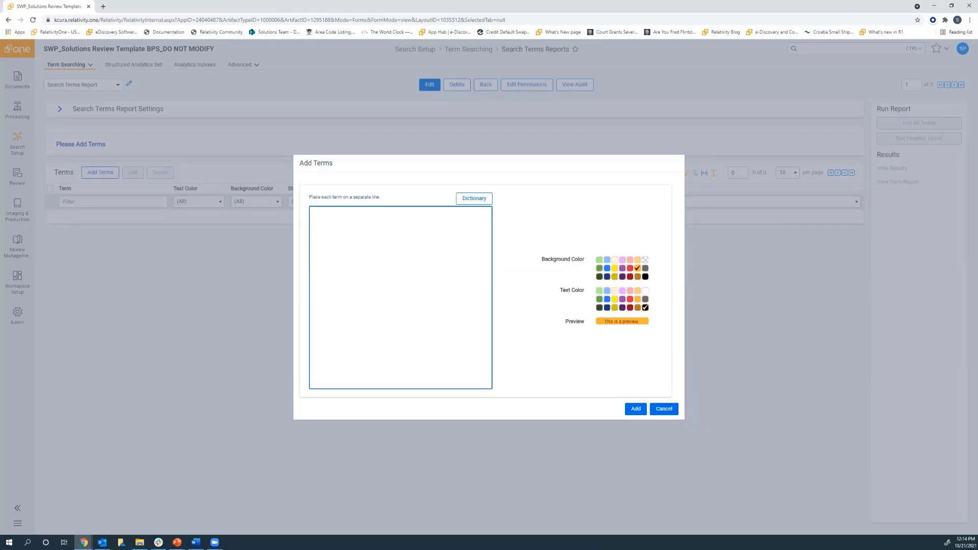
key("alt+Tab")
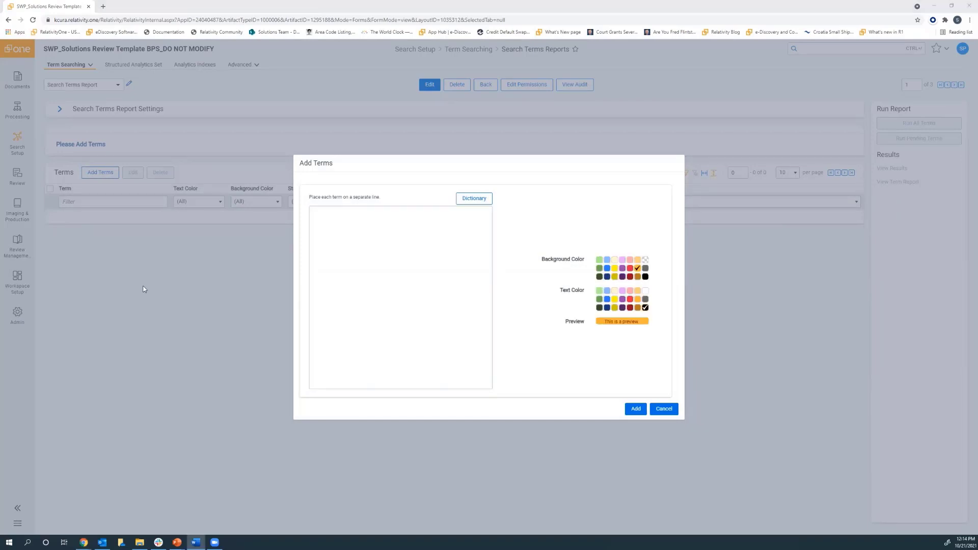
left_click(321, 214)
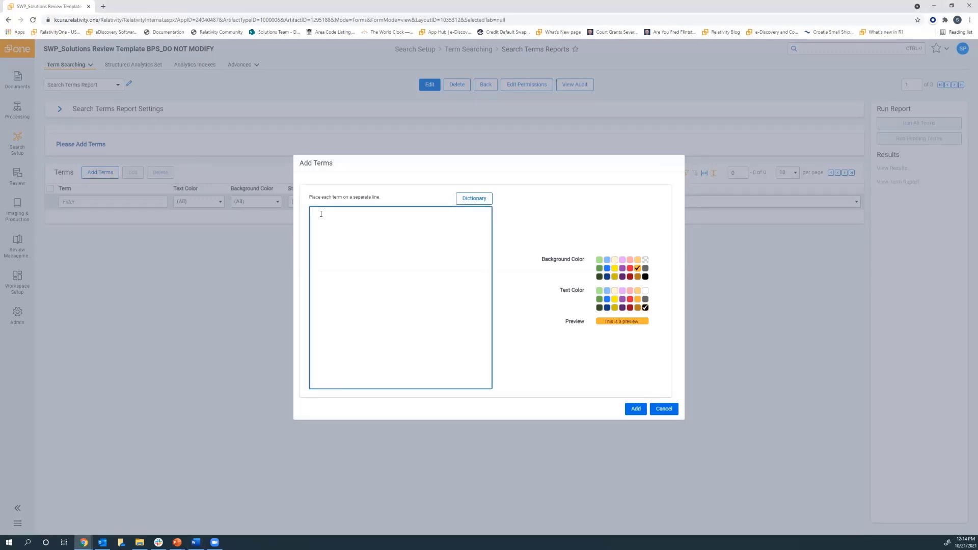
right_click(321, 213)
left_click(340, 274)
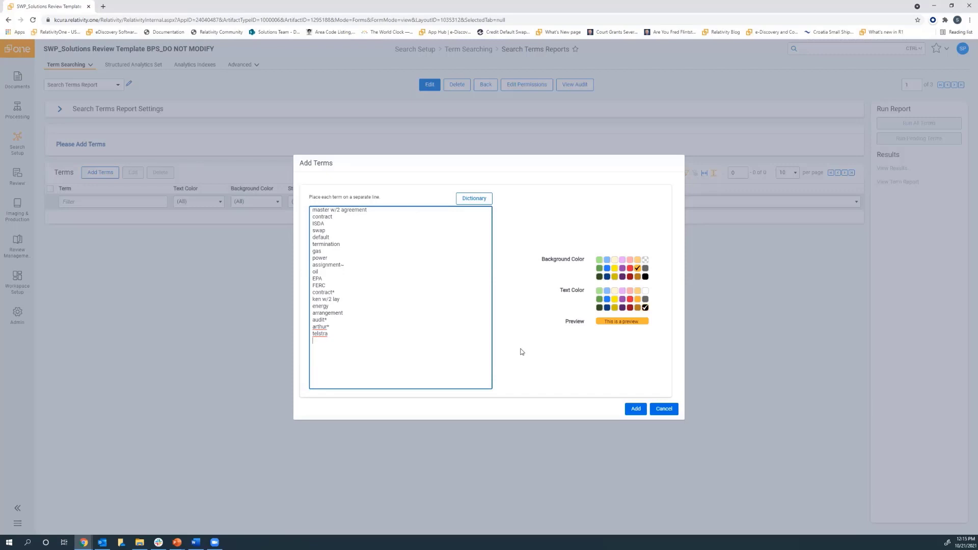
key("alt+Tab")
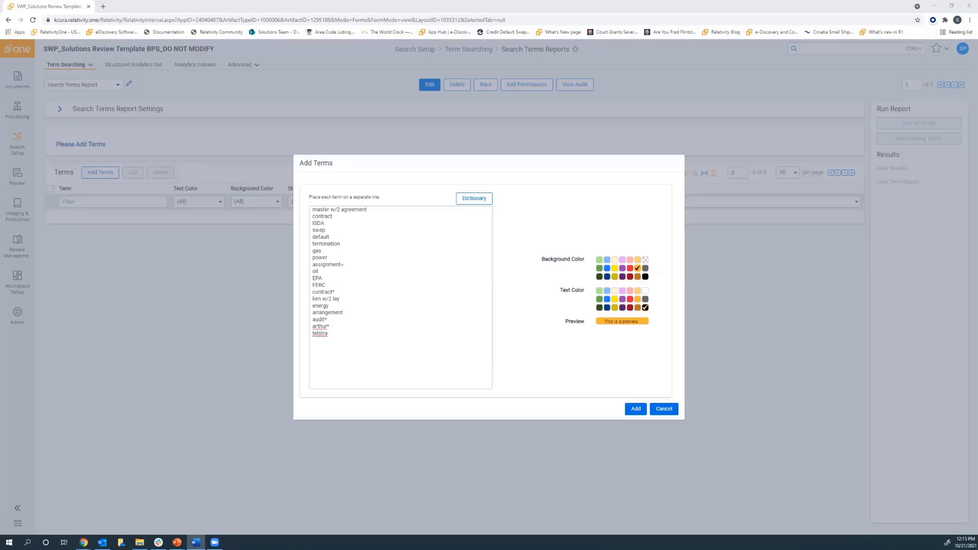
left_click(634, 411)
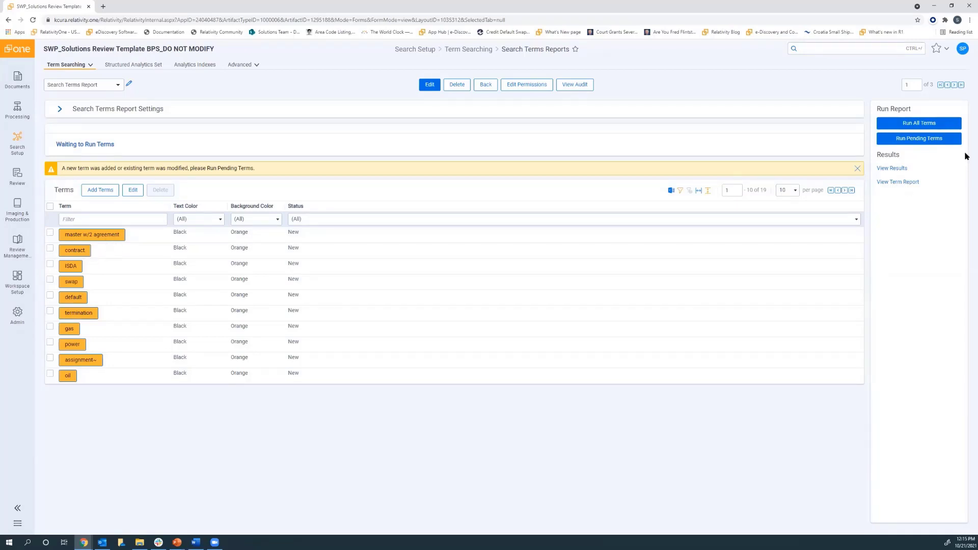
left_click(919, 127)
left_click(529, 308)
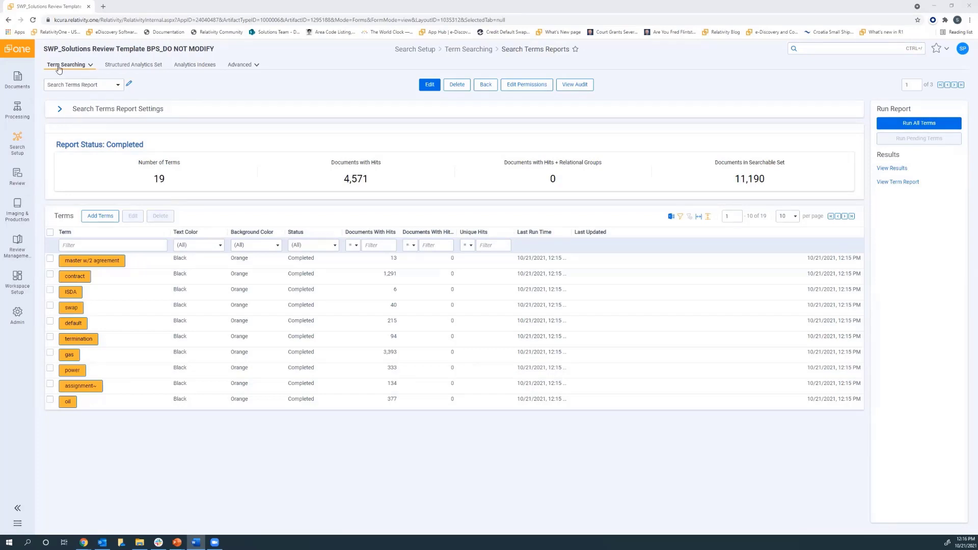
Return to the search terms reports and open the Privilege Terms report.
mouse_move(60, 69)
left_click(66, 92)
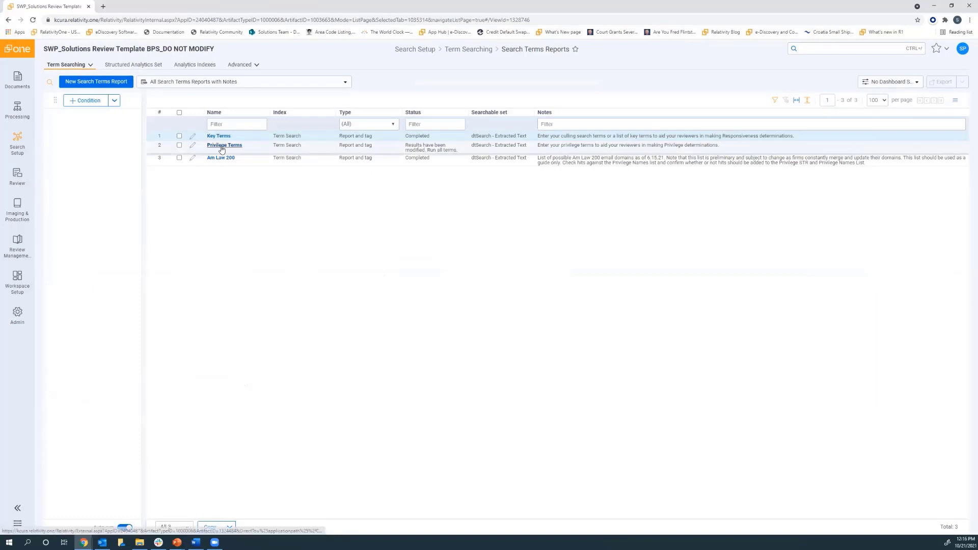
left_click(221, 147)
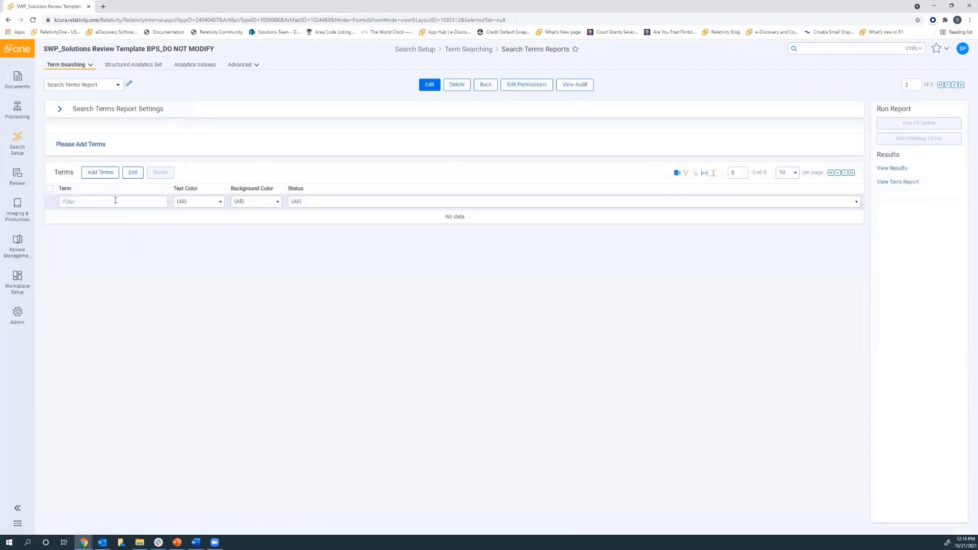
Add the copied privilege terms, from "attorney client" to "drhrlaw.com", with a red background color, and run all terms in the report.
left_click(103, 173)
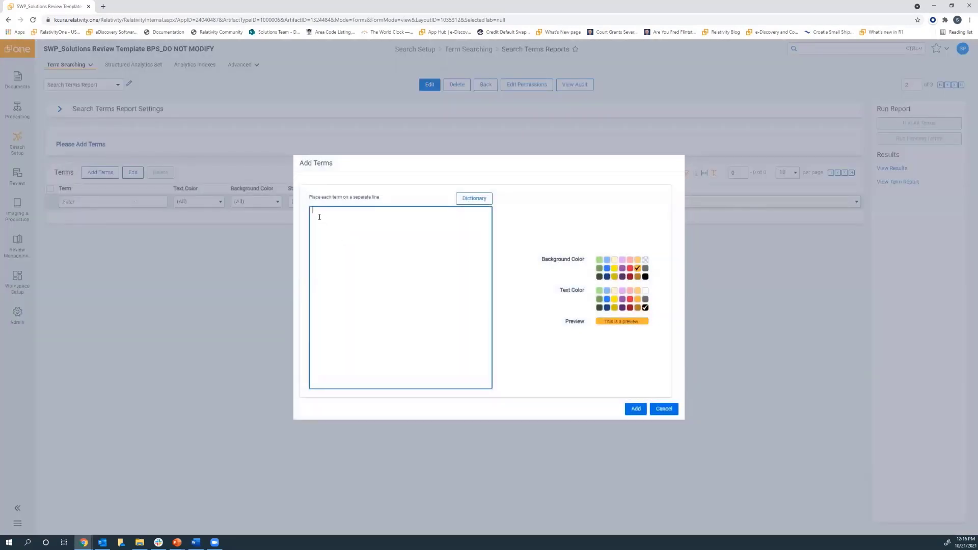
type("attorney client work product privileg* counsel attorney *law.com velaw.com SWIDLAW.com tklaw.com fmc-law.com foleylaw.com law.ge.com sablaw.com ahclaw.co mmb-law.com texas-trial-lawyer.com hou-law.com lanlaw.com thelaw.net kslaw.com wrightlaw.com jsslaw.com zoomlaw.com drhrlaw.com")
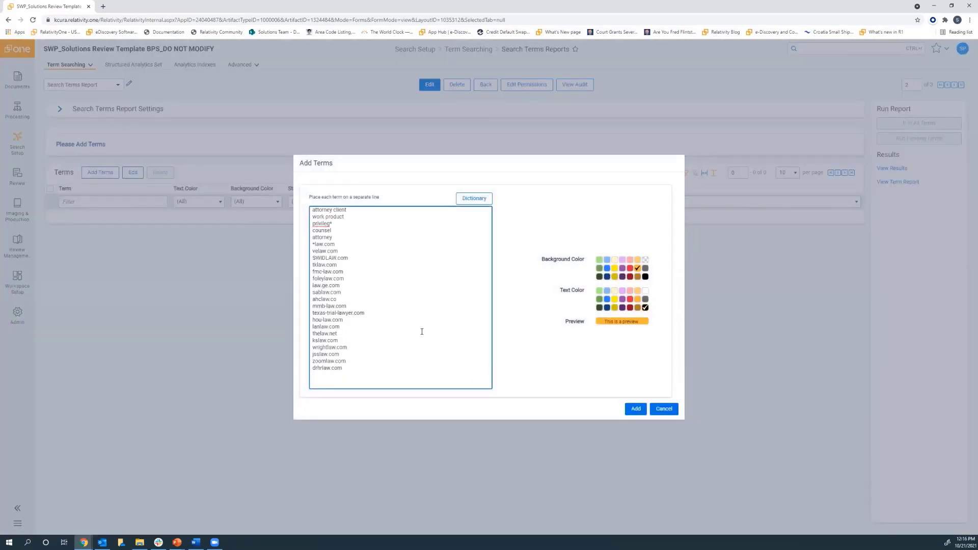
key("alt+Tab")
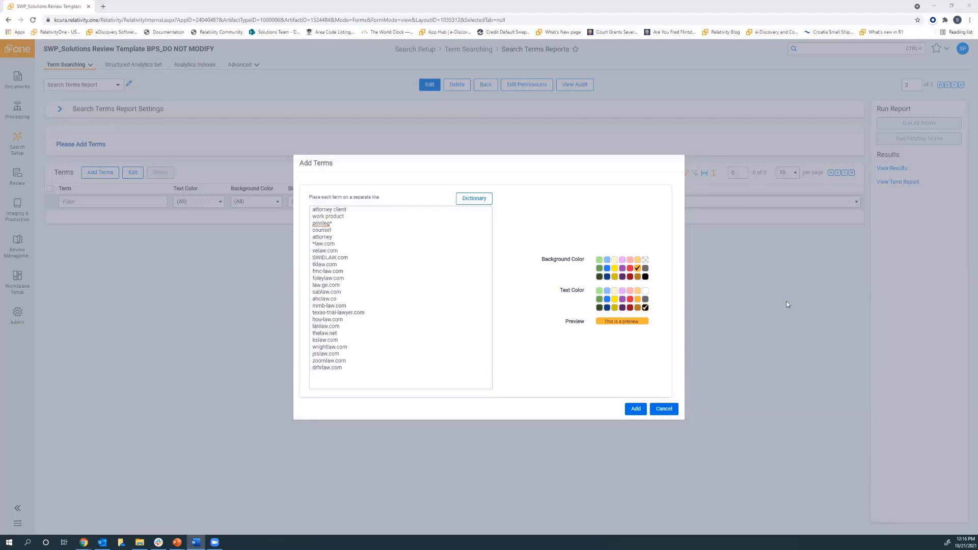
left_click(630, 269)
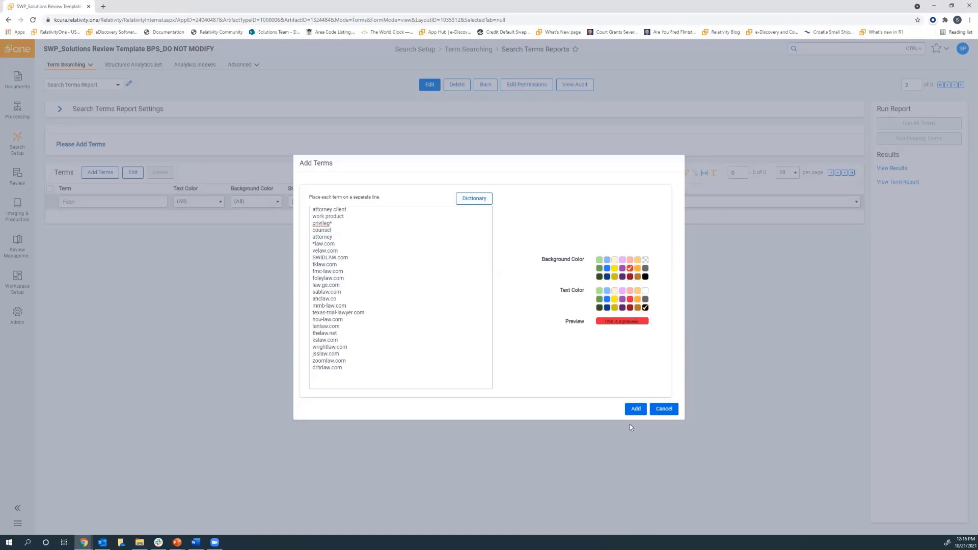
left_click(634, 410)
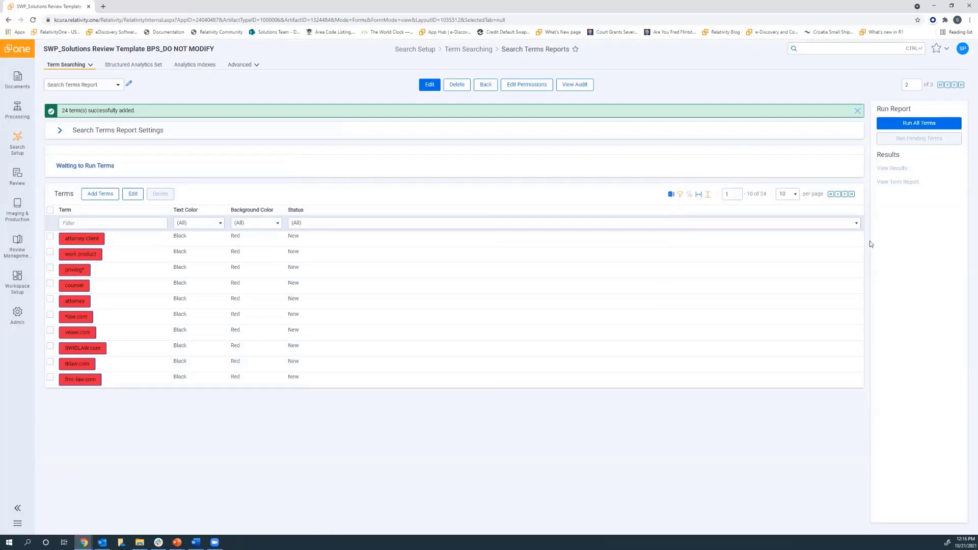
left_click(921, 124)
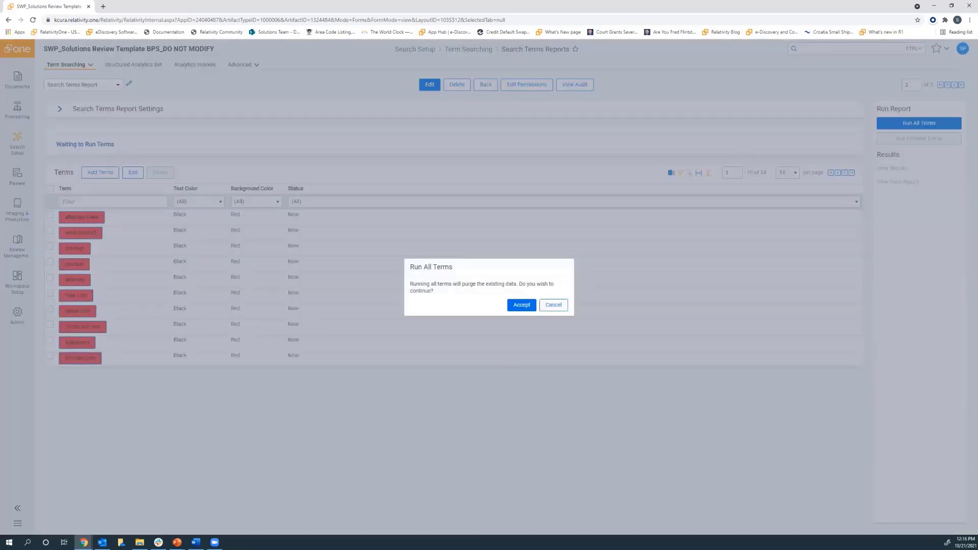
left_click(522, 306)
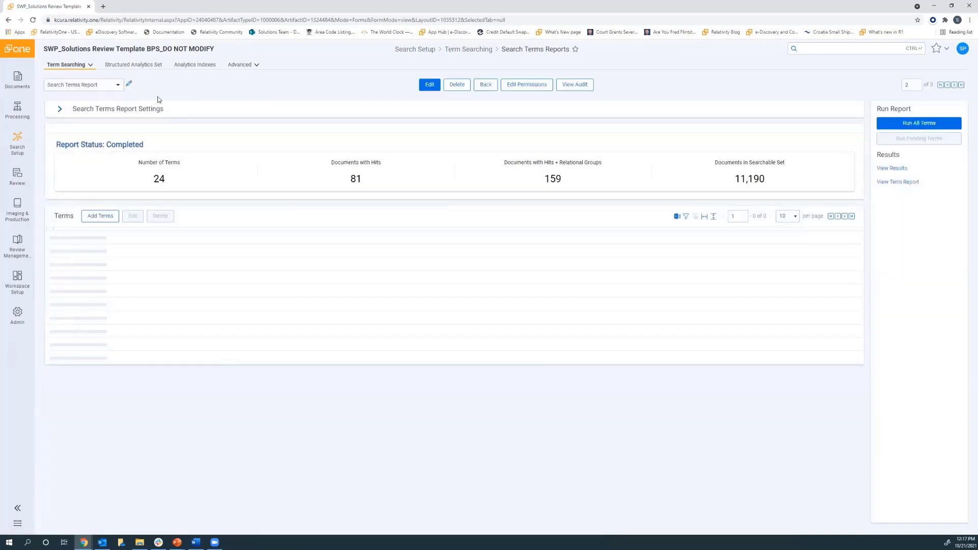
Look at the Am Law 200 search terms report and the list of dtSearch indexes.
left_click(68, 67)
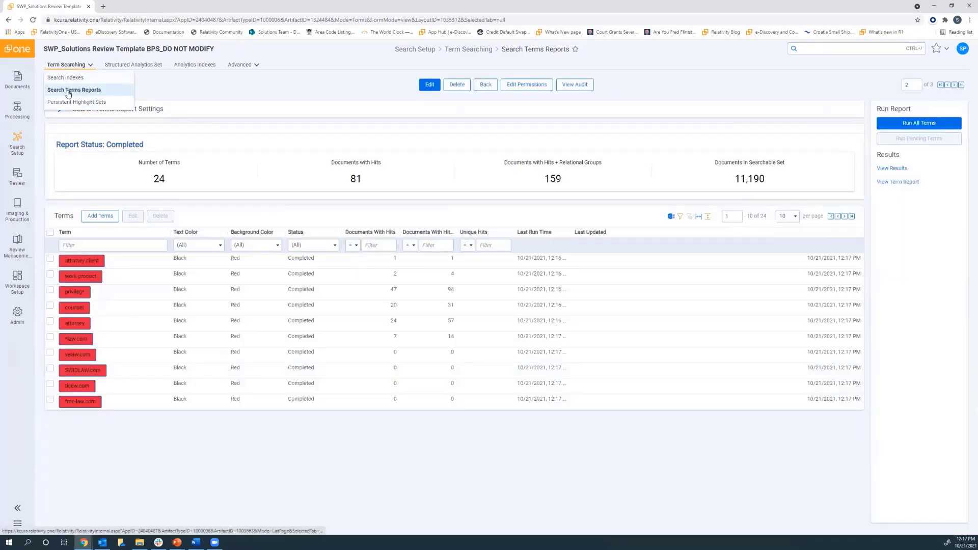
left_click(70, 90)
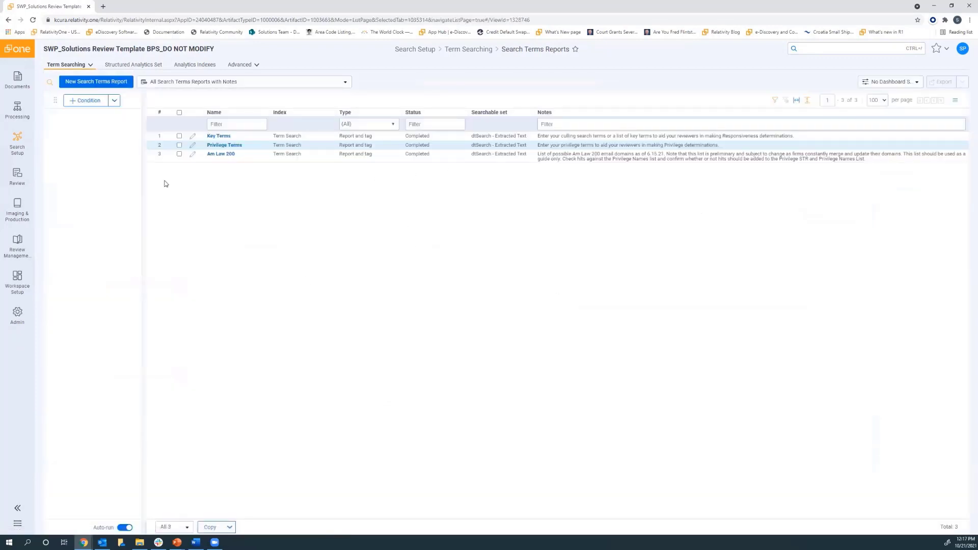
left_click(221, 154)
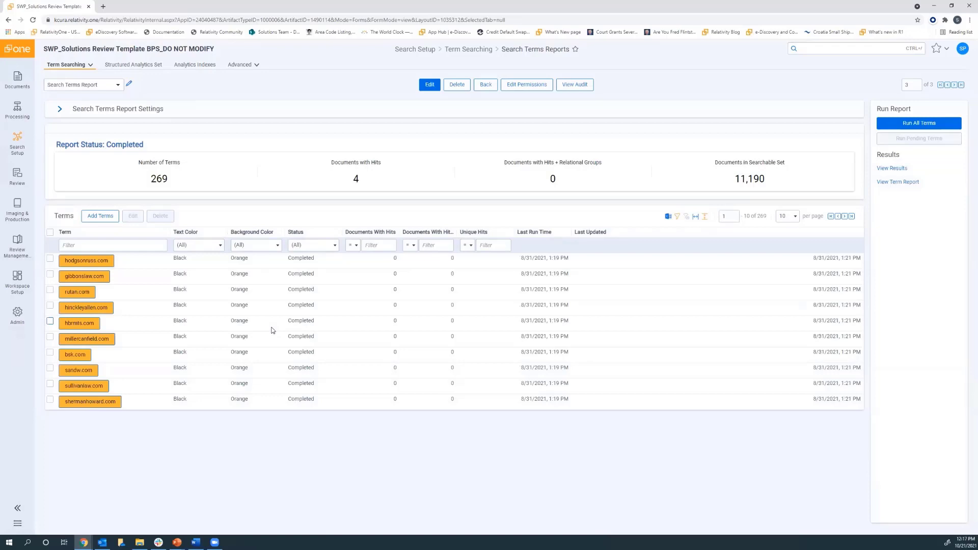
left_click(67, 72)
left_click(68, 81)
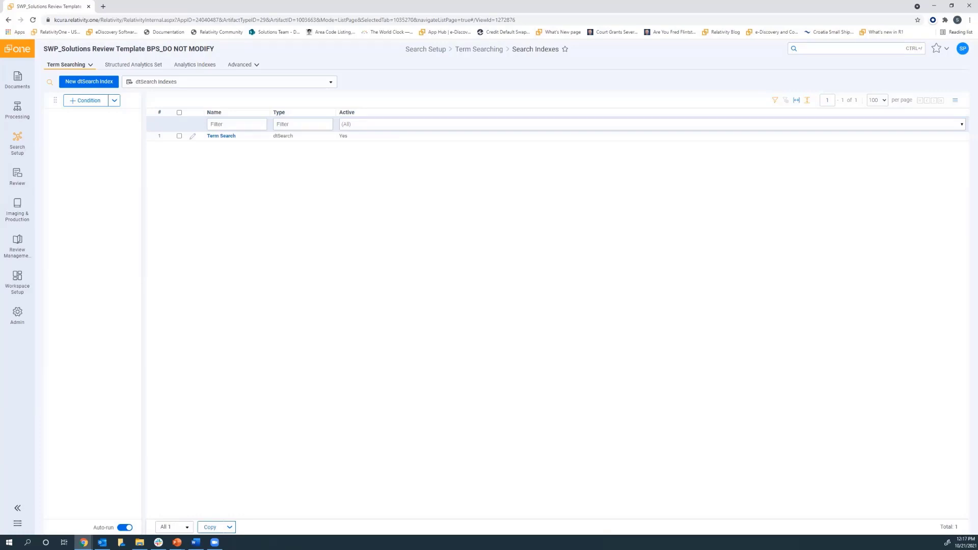
Filter the document saved searches by "language ana" and run the Language Analysis search.
left_click(26, 84)
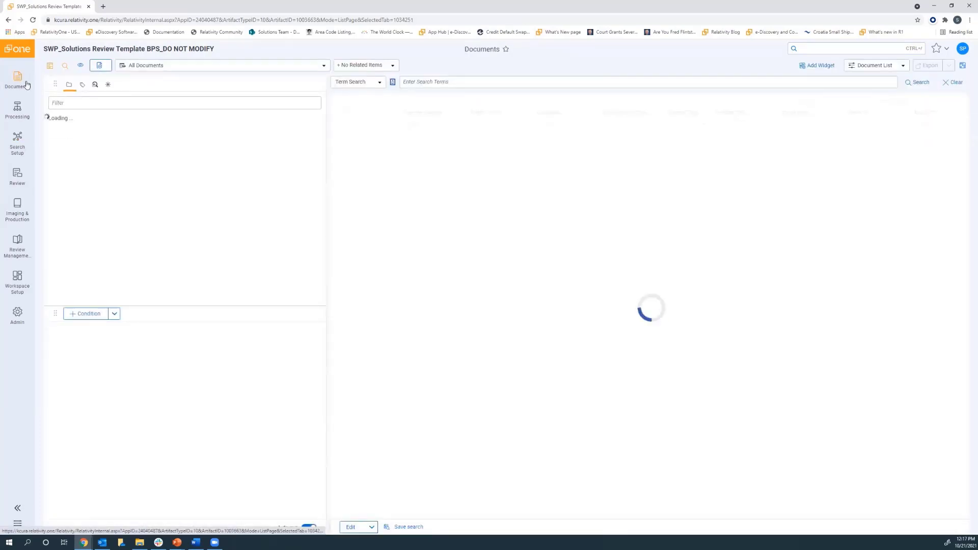
left_click(94, 85)
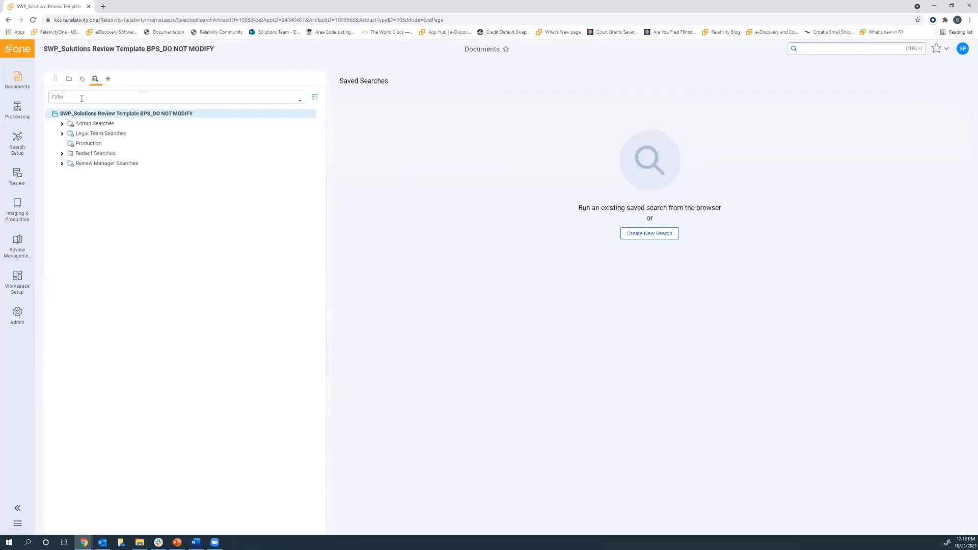
left_click(81, 97)
type("languga")
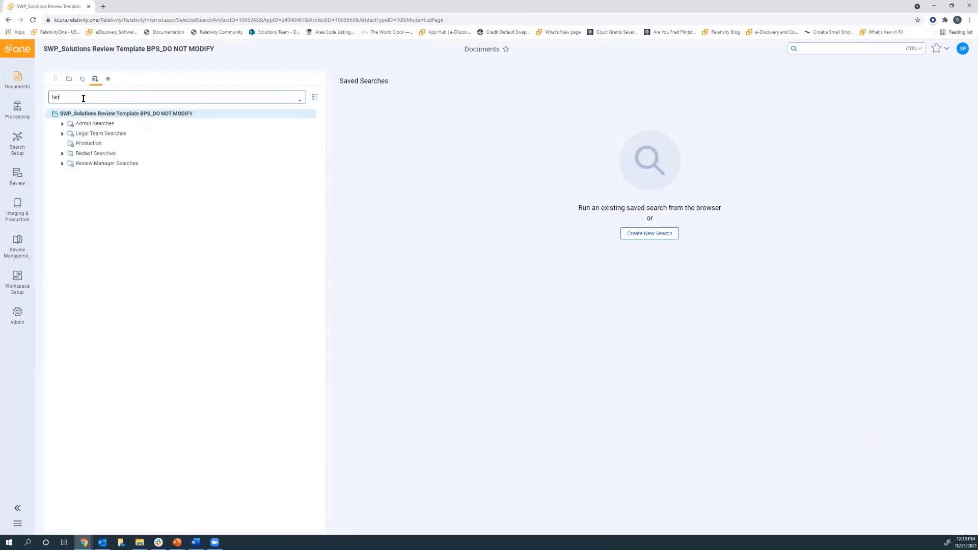
key("BackSpace")
key("BackSpace")
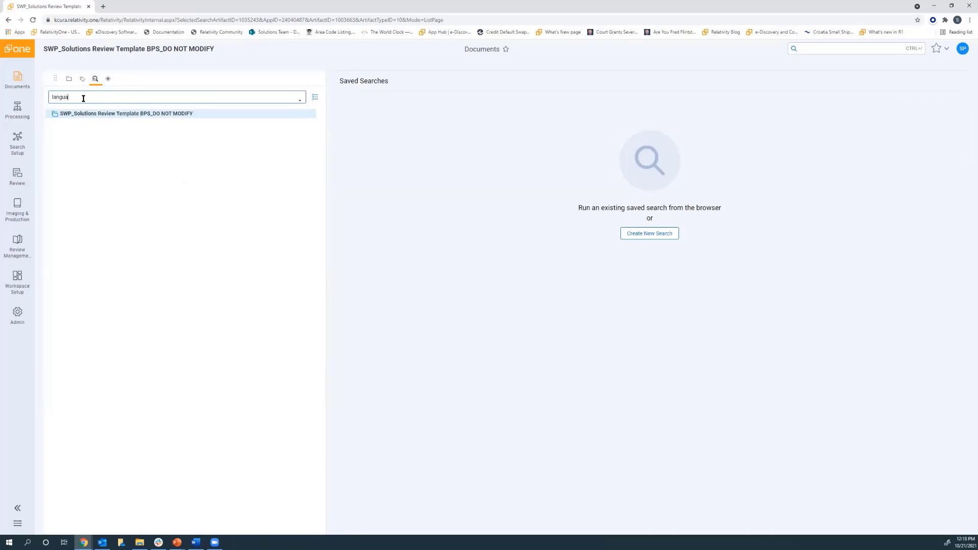
type("age ana")
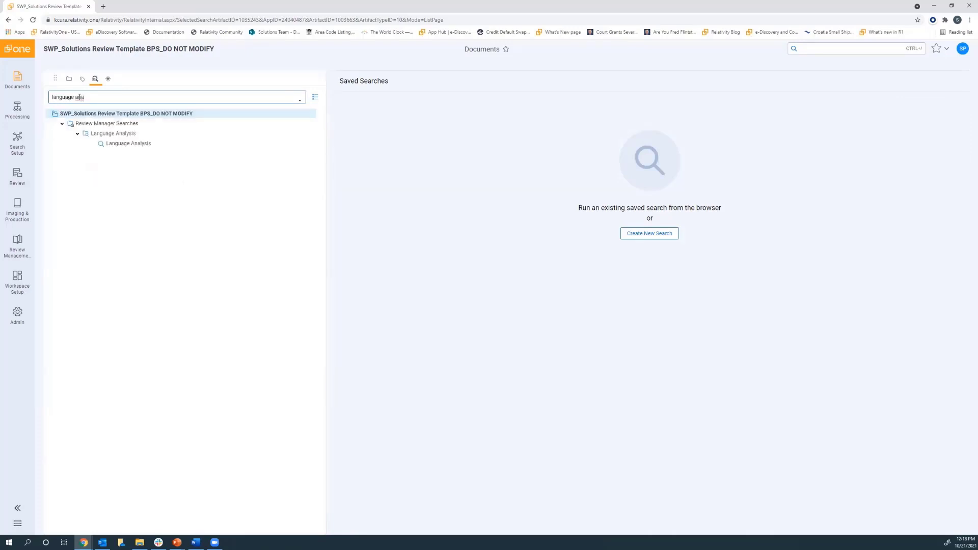
left_click(123, 146)
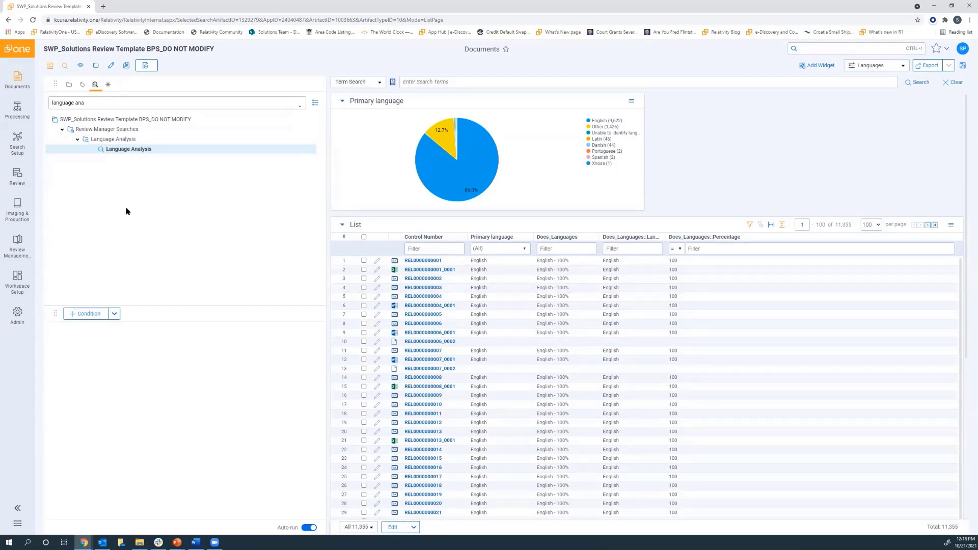
Open the Language Analysis saved search for editing, review its selected fields, and save and rerun it.
right_click(122, 155)
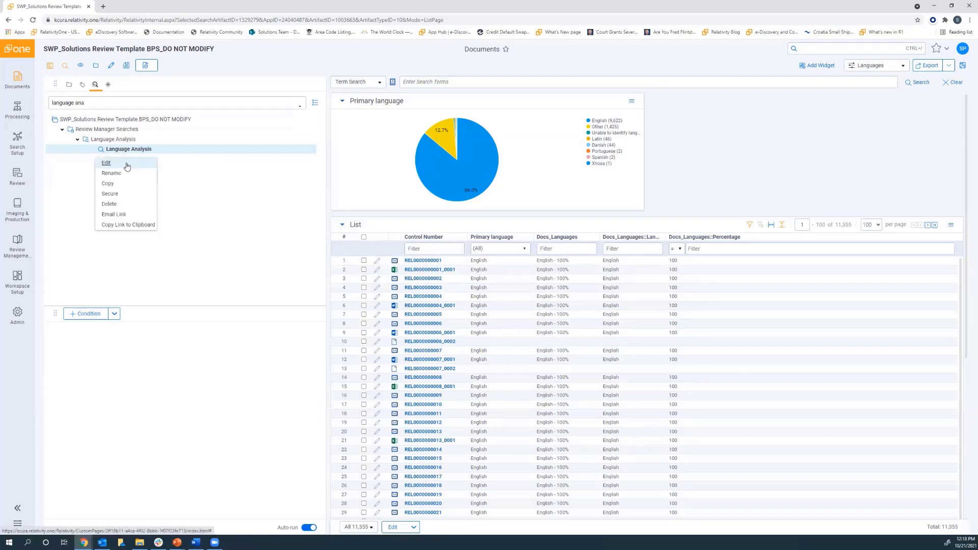
left_click(127, 166)
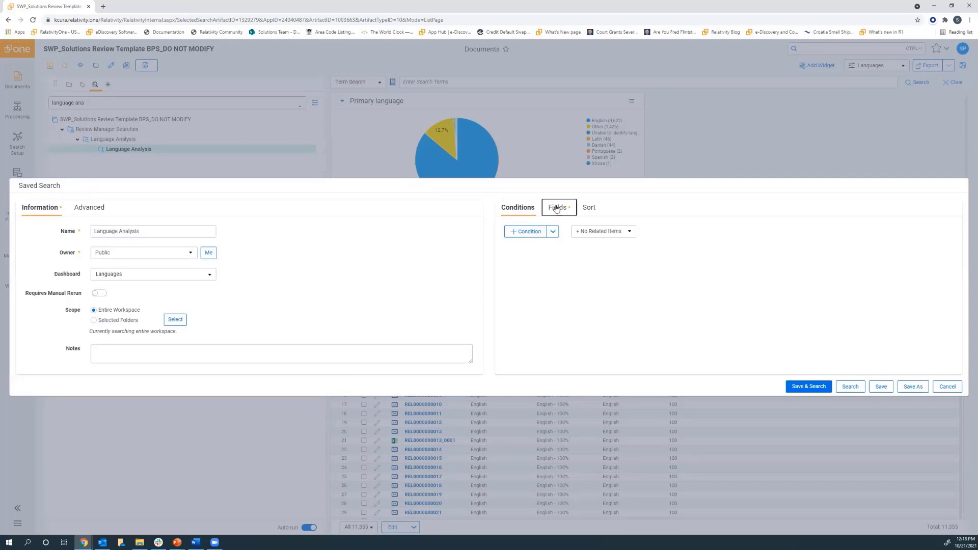
left_click(557, 207)
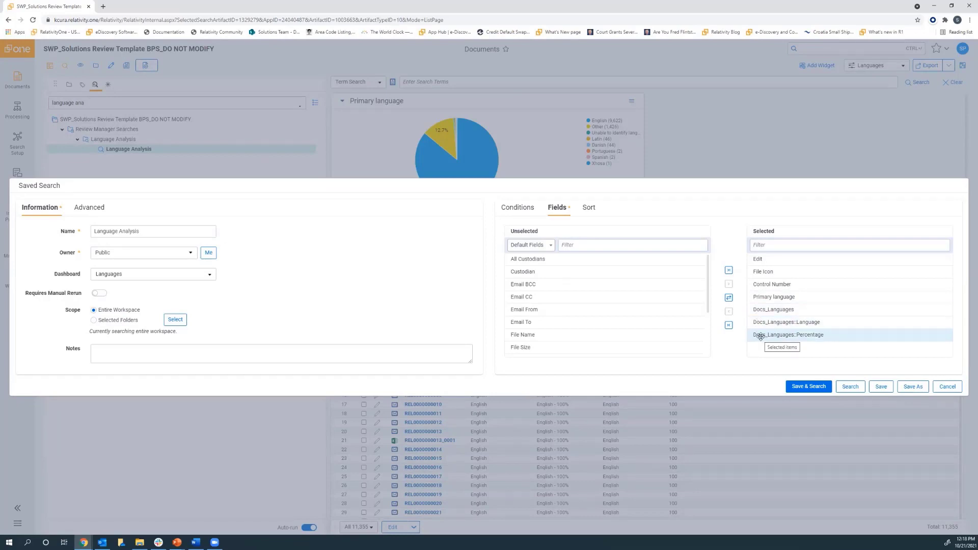
left_click(809, 387)
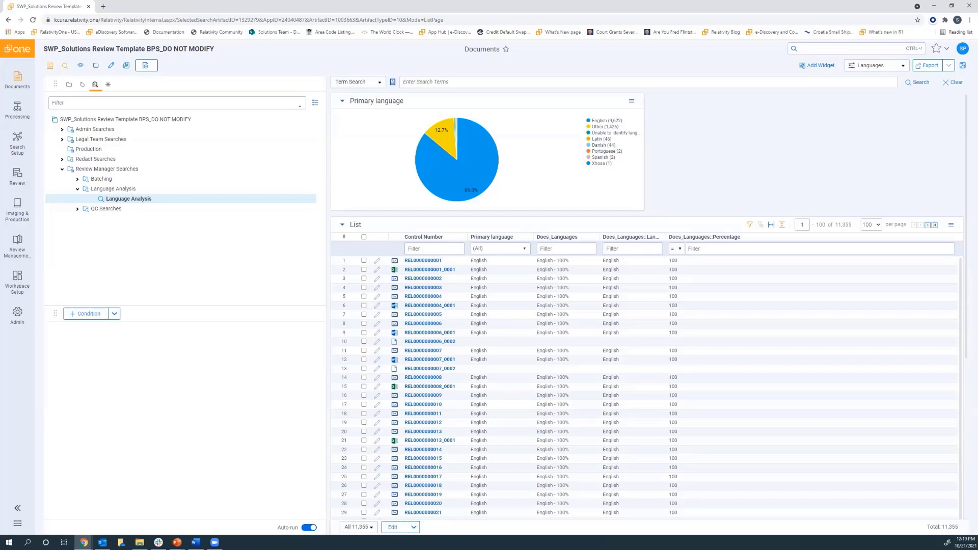
Start a new batch set named "1st Level Review - Threaded" with a maximum batch size of 250.
mouse_move(19, 185)
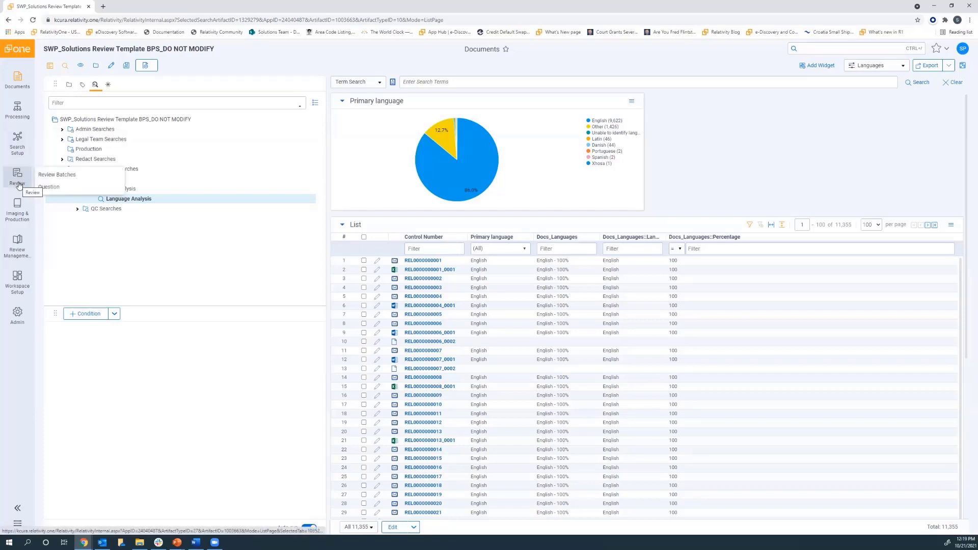
mouse_move(12, 249)
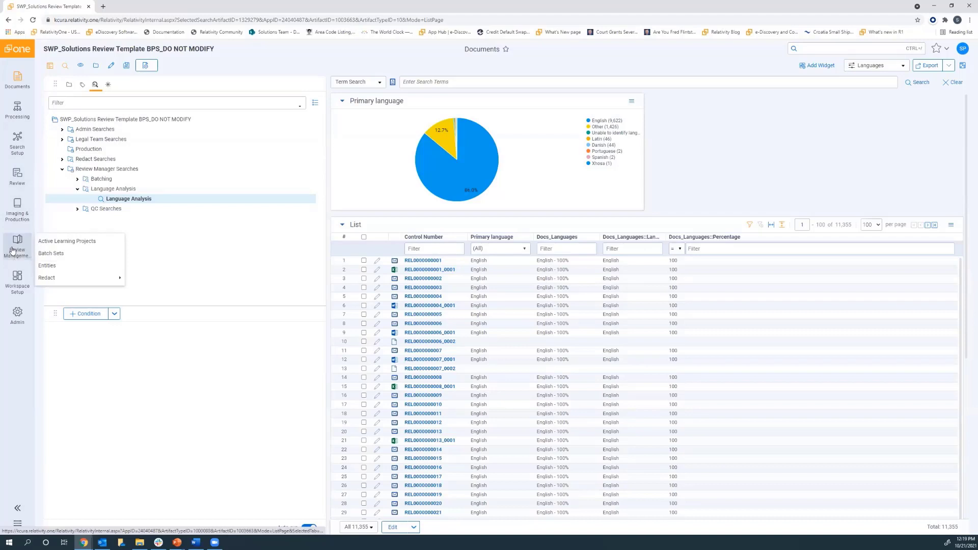
left_click(44, 254)
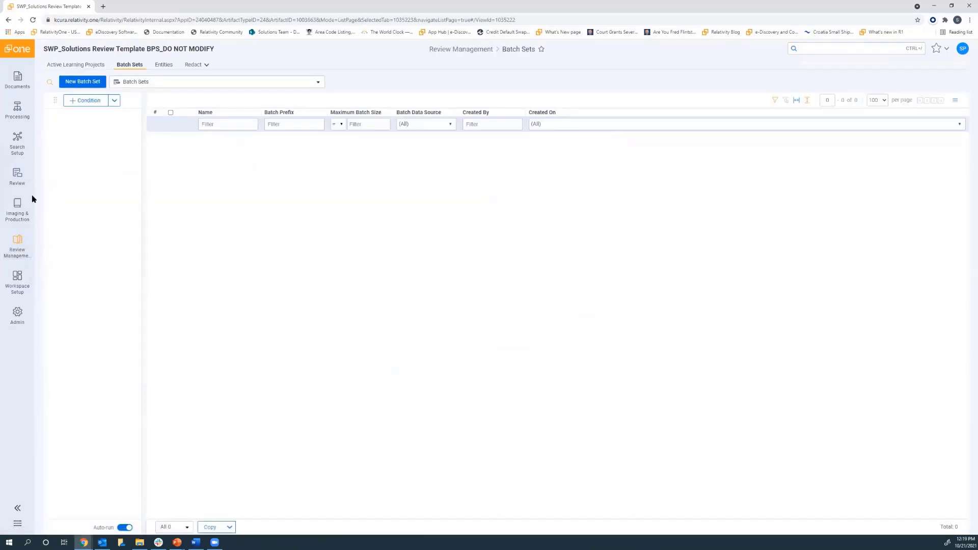
left_click(79, 82)
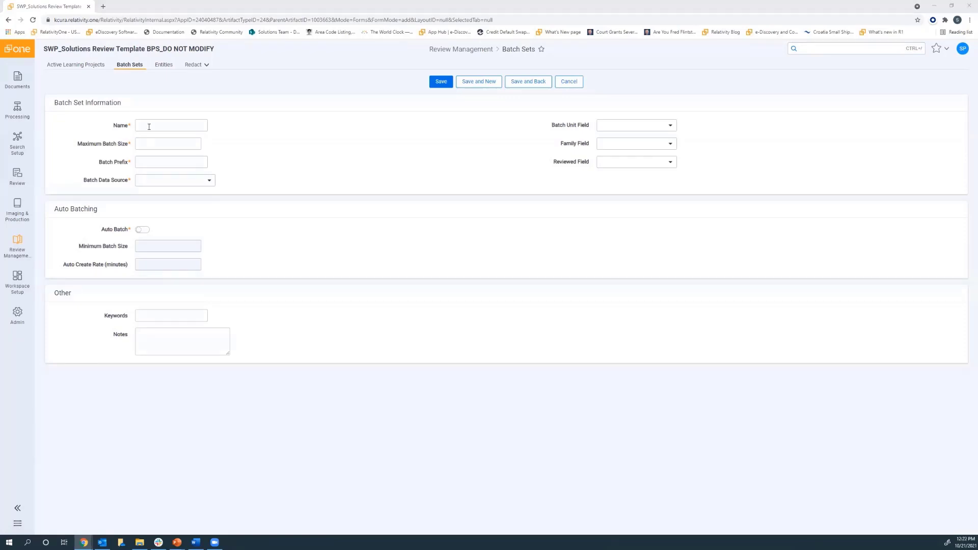
left_click(148, 126)
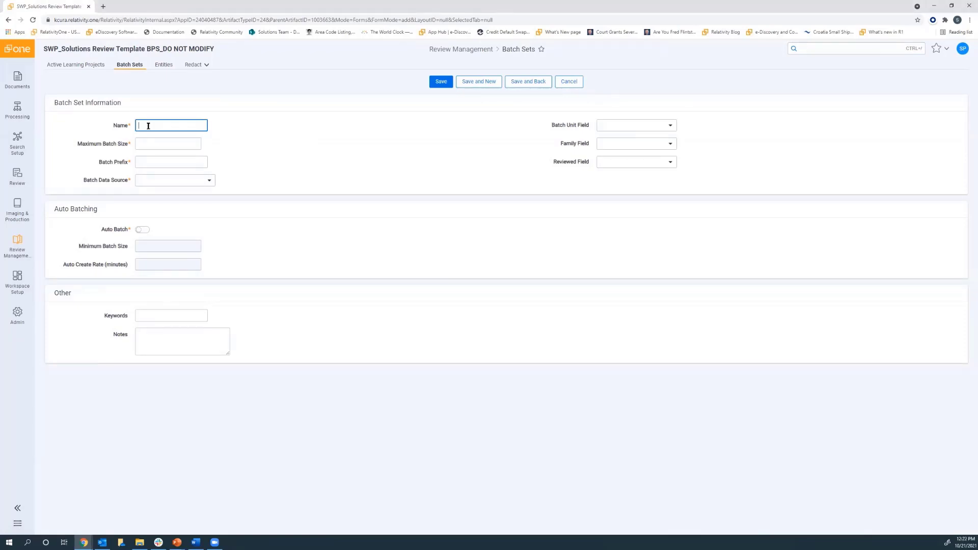
type("1st Level Review - Threaded")
left_click(153, 144)
type("250")
Copy the batch set name "1st Level Review - Threaded" into the batch prefix.
left_click(148, 162)
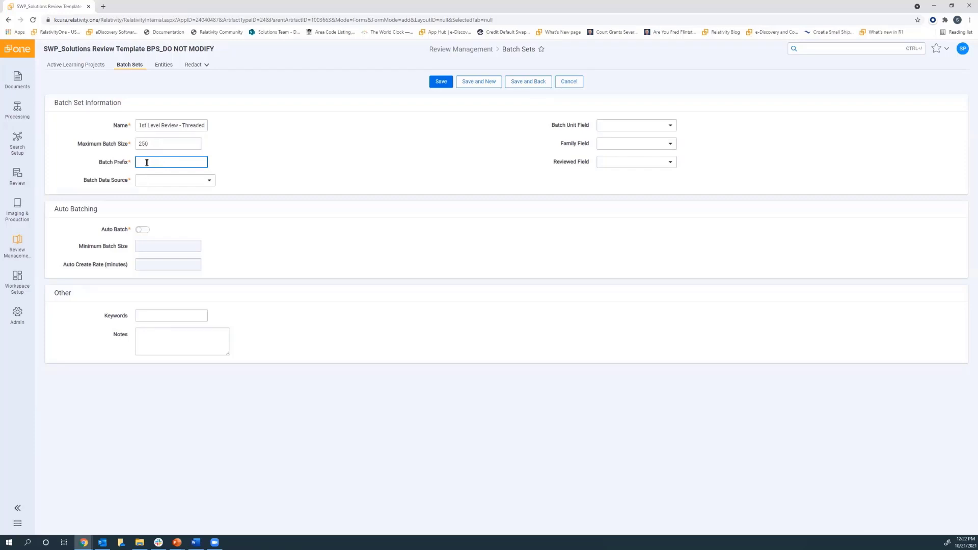
left_click(153, 126)
triple_click(153, 125)
right_click(154, 126)
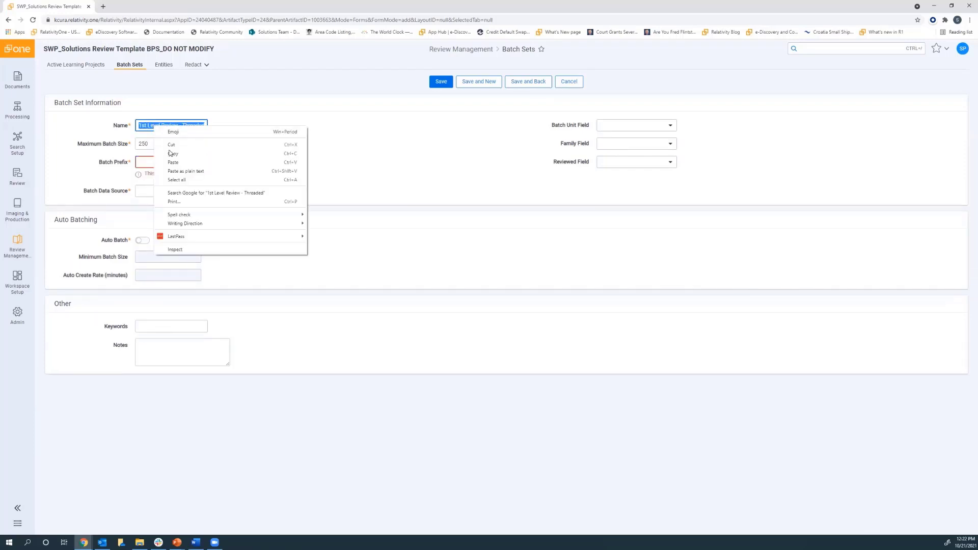
left_click(171, 153)
left_click(159, 160)
key("ctrl+v")
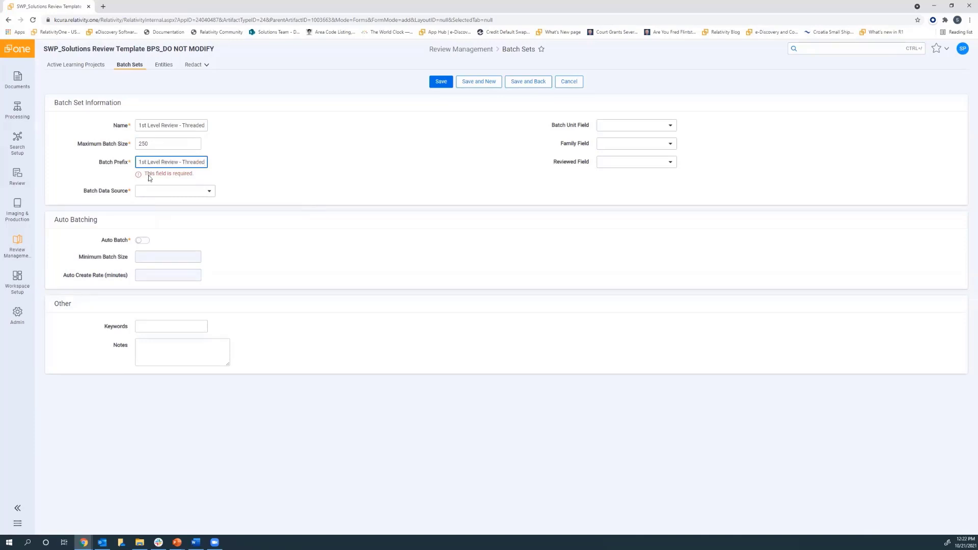
Set the batch data source to the 1st Level Review-Threaded saved search.
left_click(157, 192)
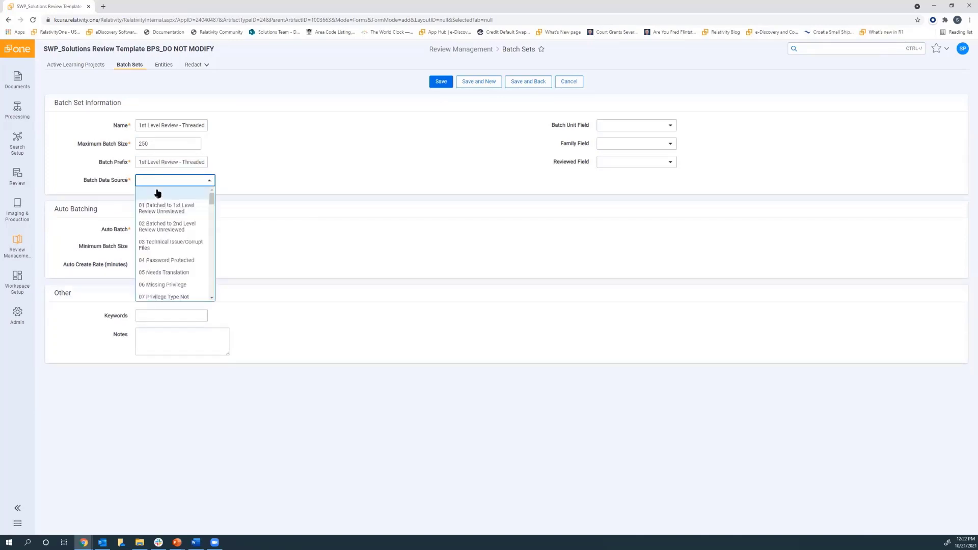
type("1st l")
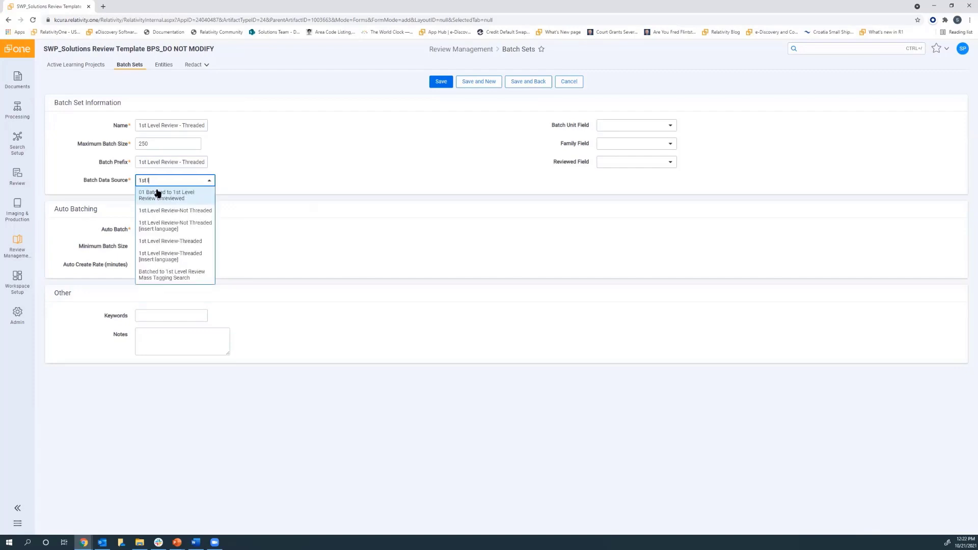
type("evel review")
left_click(175, 243)
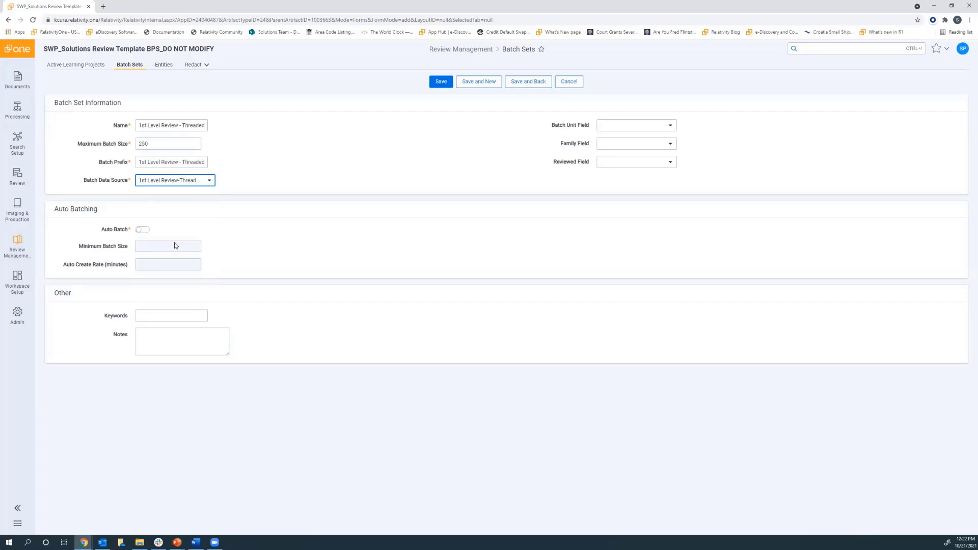
Set the batch set's family field to Email Thread Group and its reviewed field to Responsiveness.
left_click(621, 147)
left_click(616, 184)
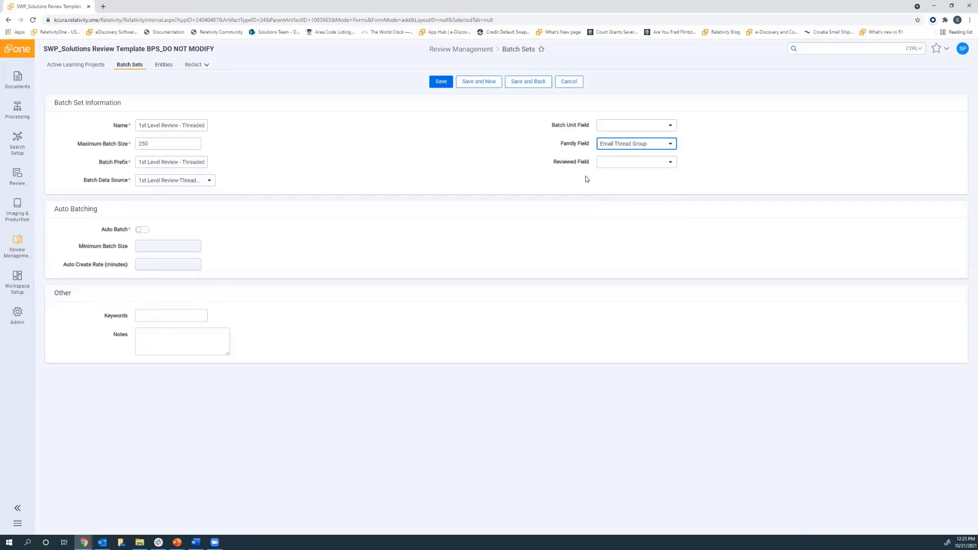
left_click(635, 162)
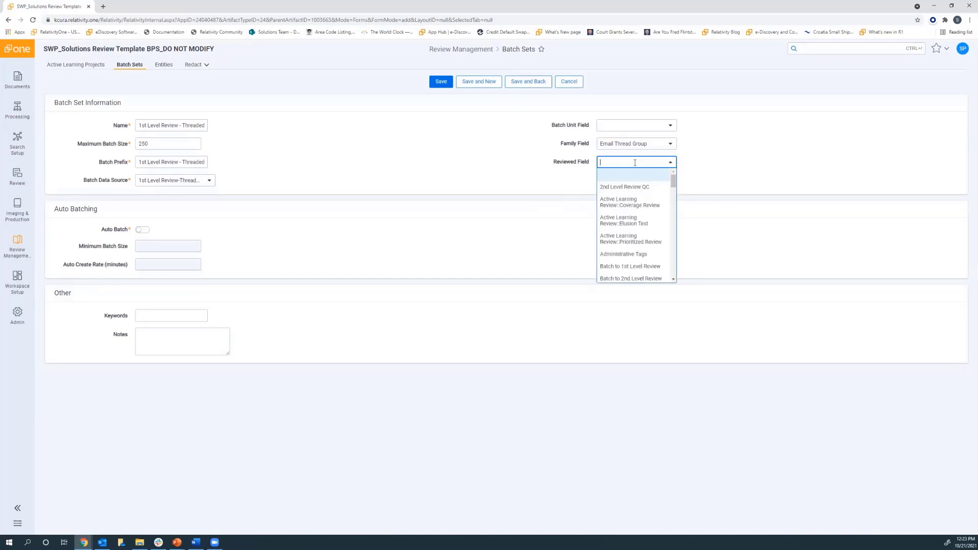
type("resp")
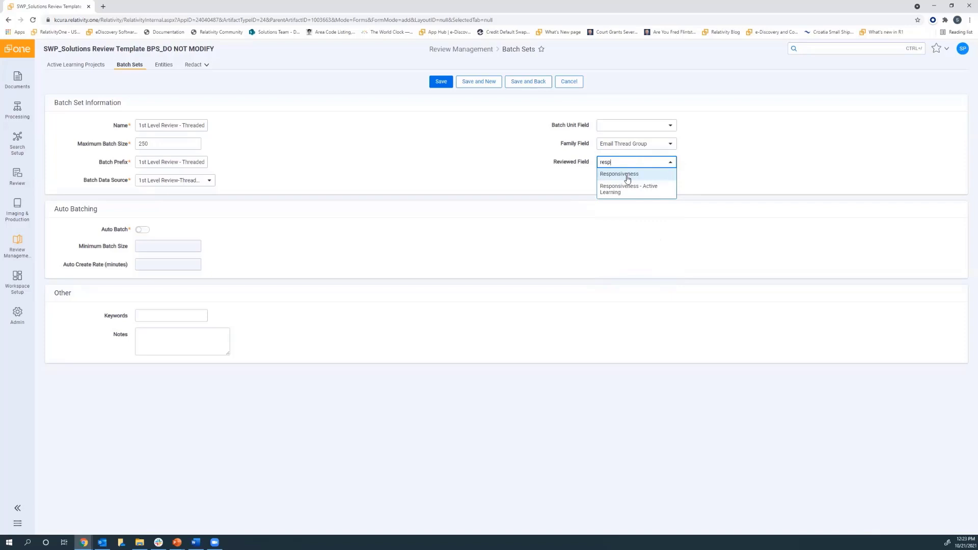
left_click(628, 175)
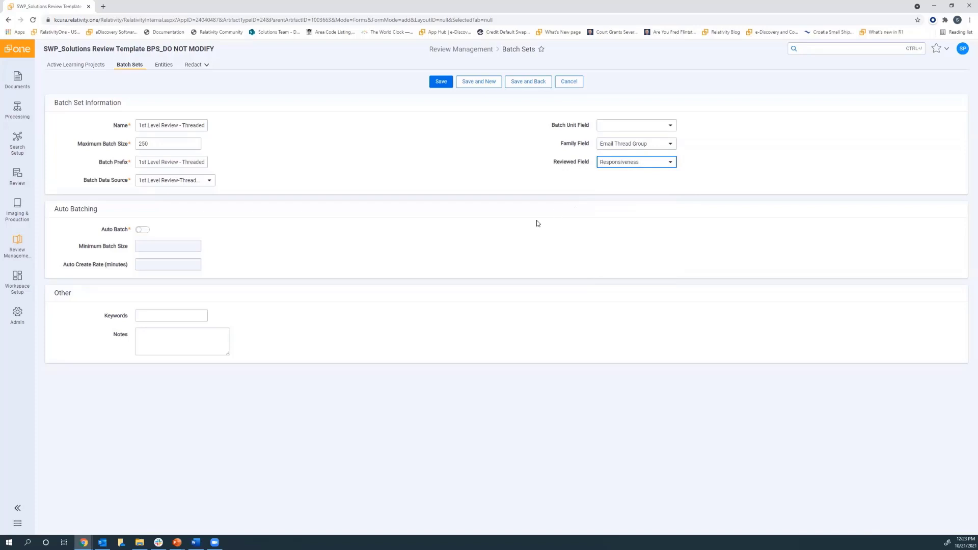
Save the batch set and create its batches.
left_click(438, 82)
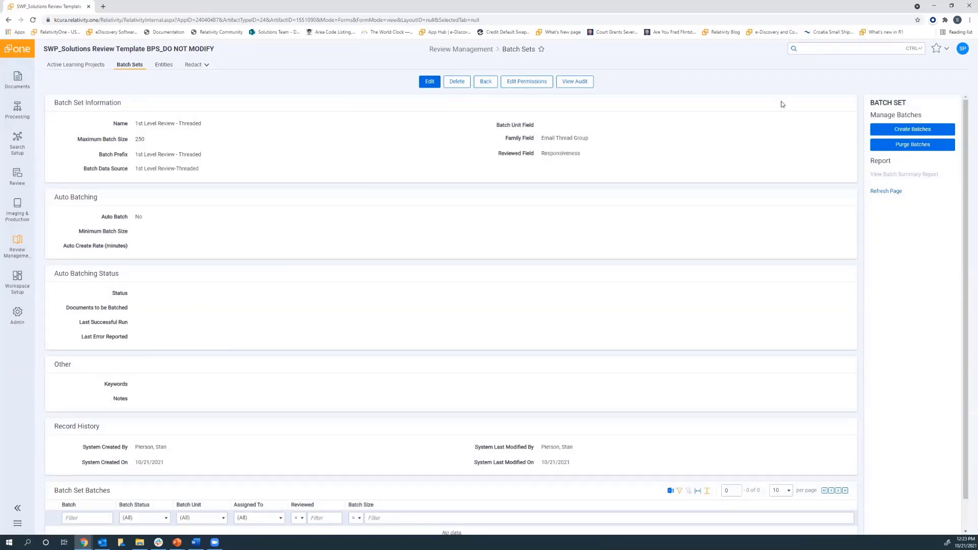
left_click(886, 134)
left_click(522, 306)
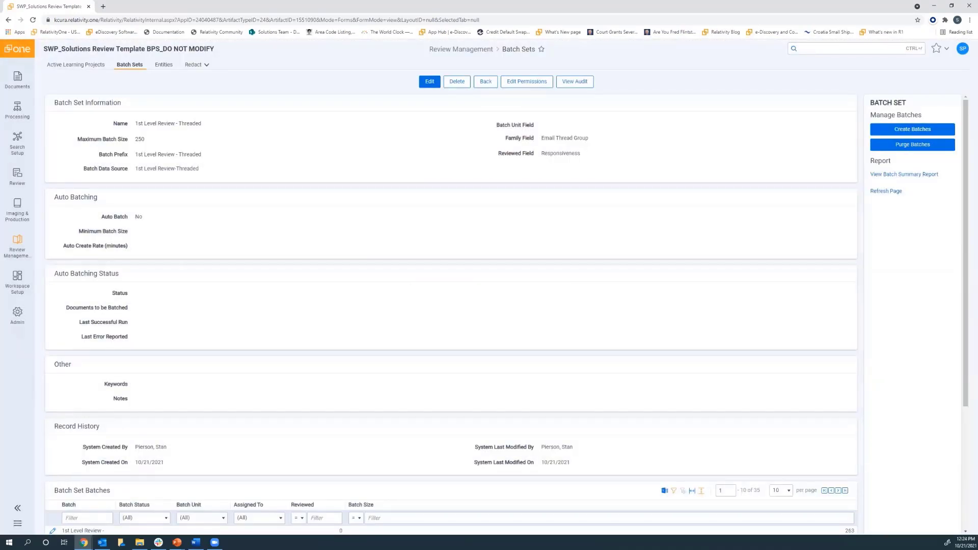
Filter the document saved searches by "batched to 1st level" and run Batched to 1st Level Review Mass Tagging Search in the Document List dashboard.
left_click(15, 79)
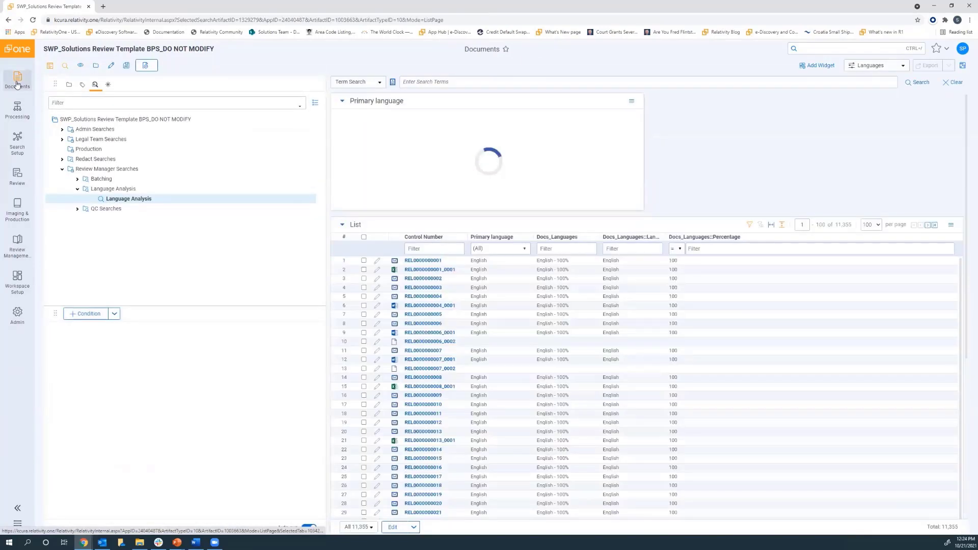
left_click(74, 102)
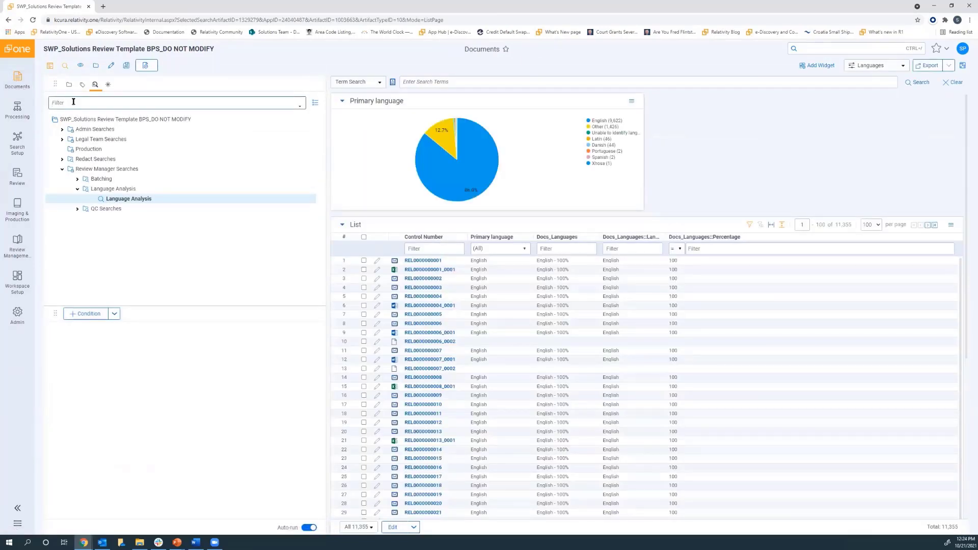
type("batched b")
type("o 1st le")
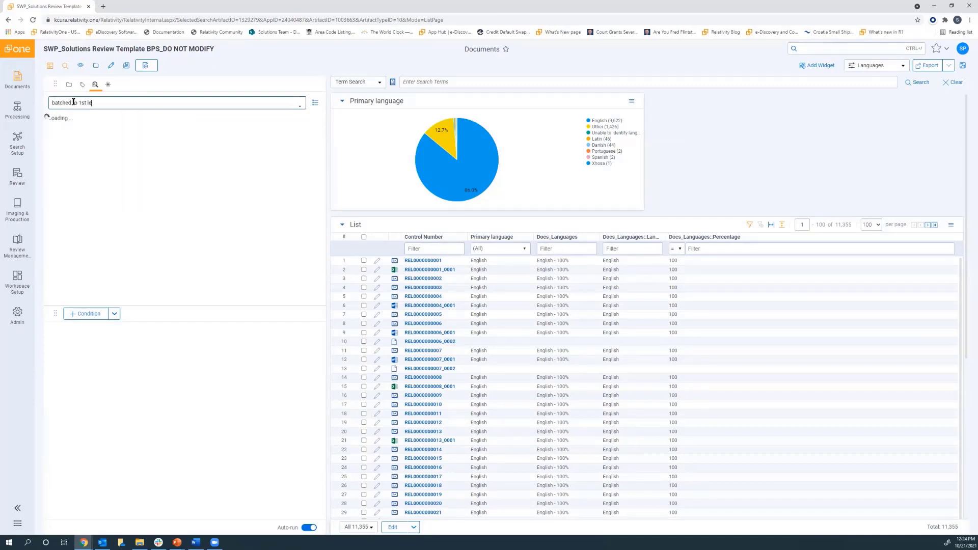
type("vel")
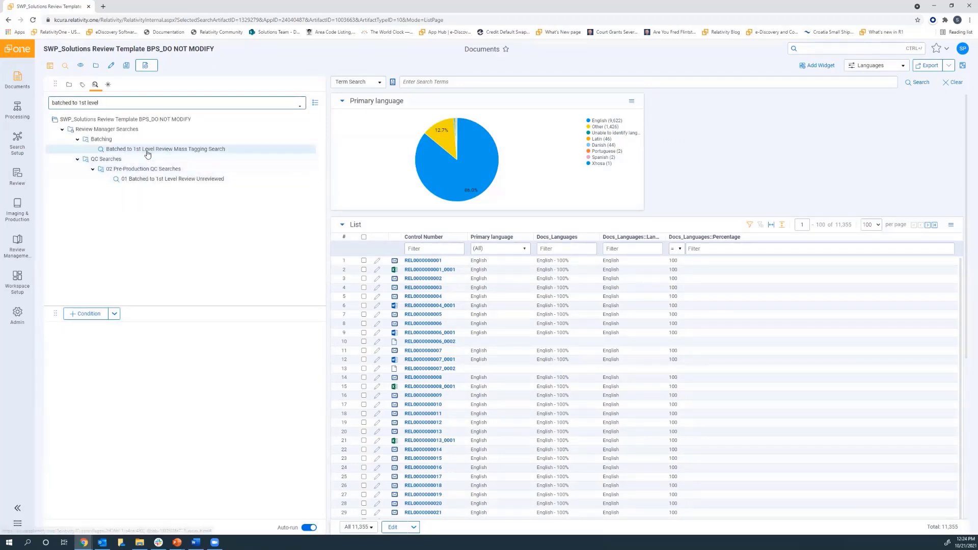
left_click(171, 151)
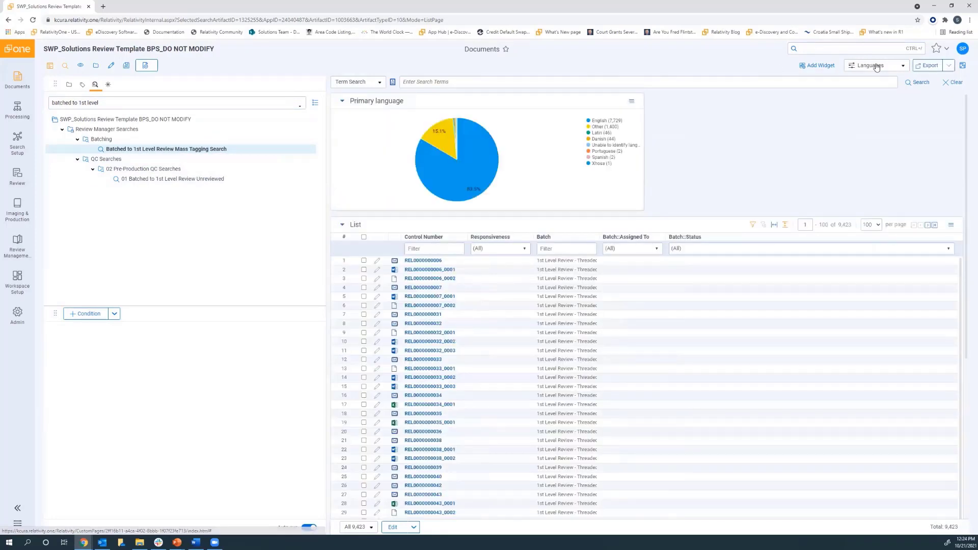
left_click(876, 66)
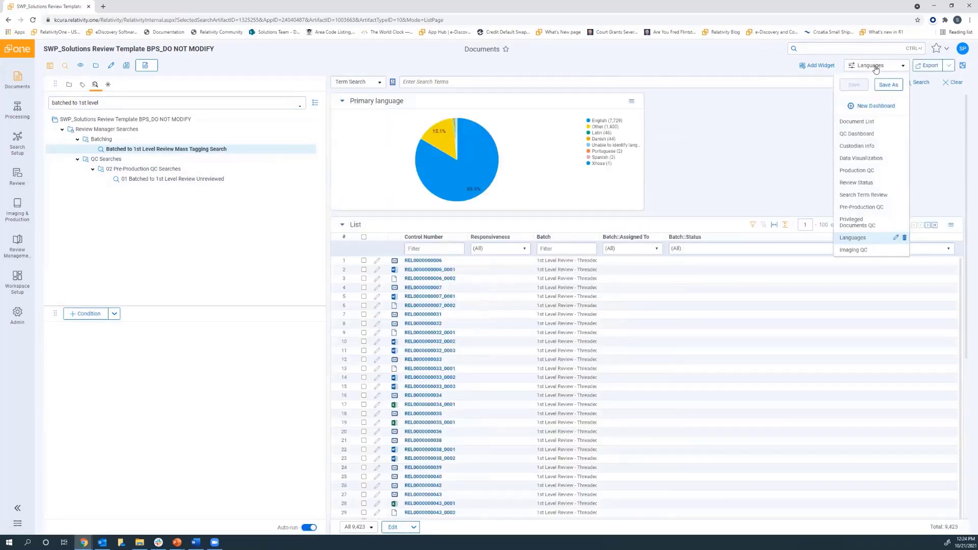
left_click(864, 124)
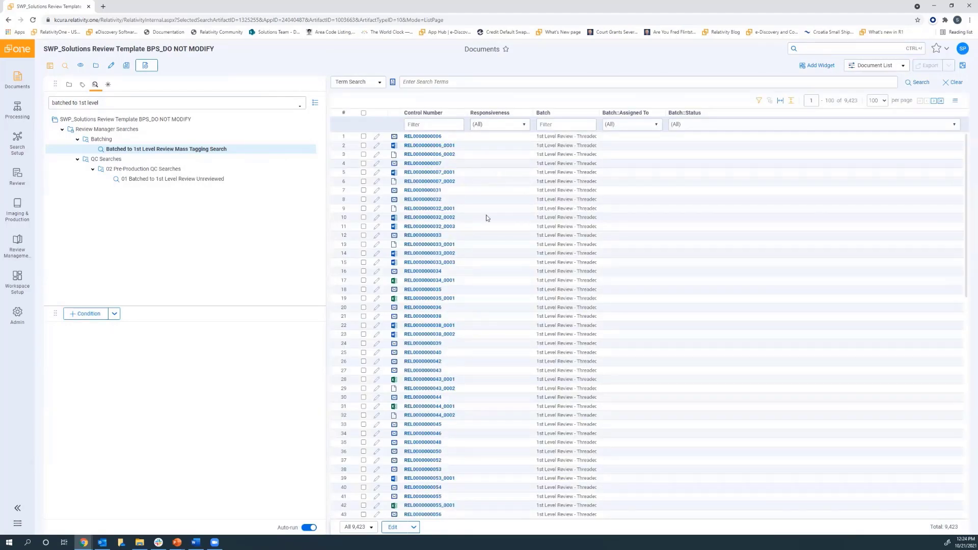
Mass edit all documents in the search with the Review Management layout, tagging Batch to 1st Level Review, and save.
left_click(393, 528)
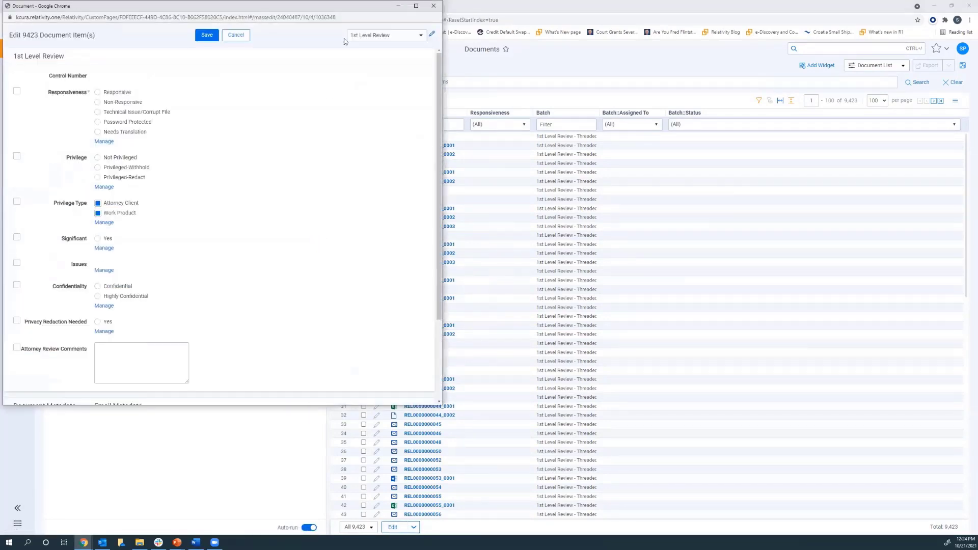
left_click(371, 39)
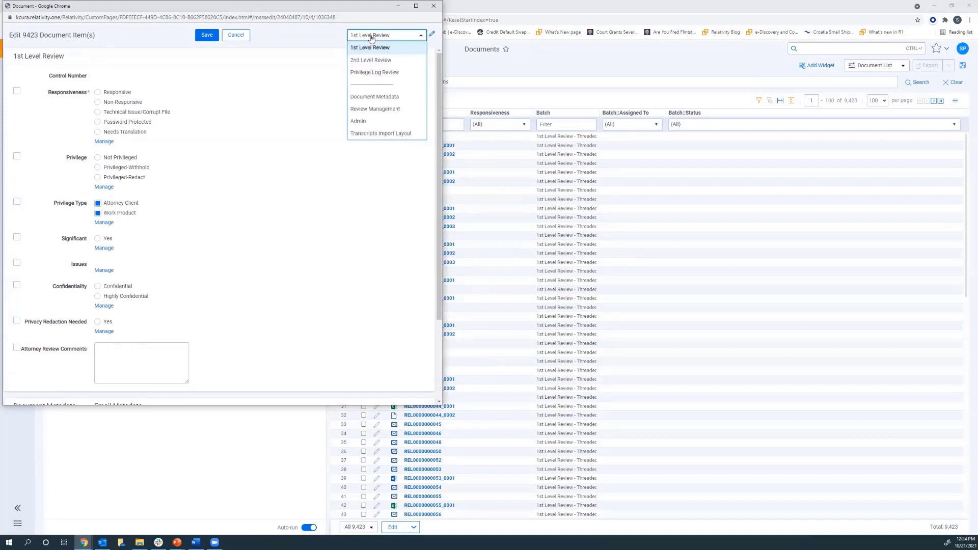
left_click(370, 111)
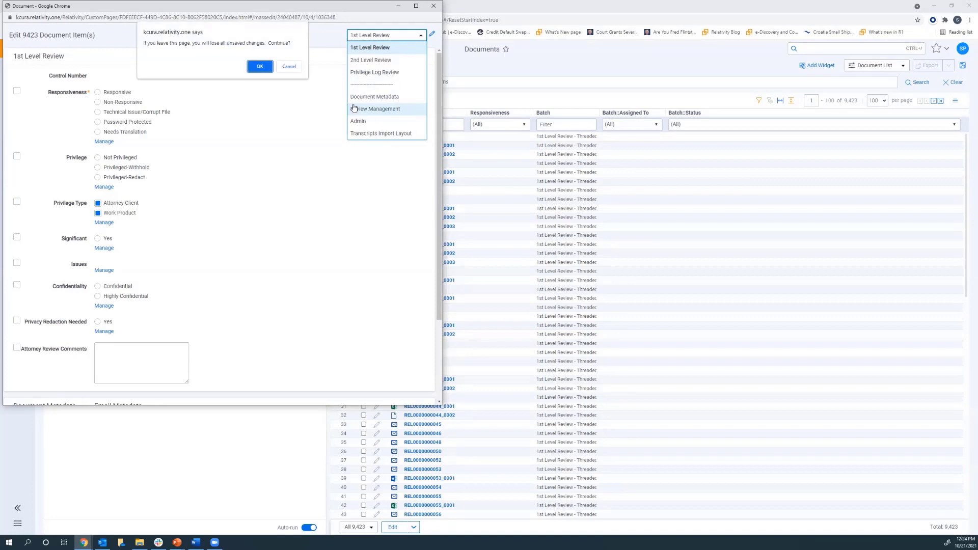
left_click(259, 67)
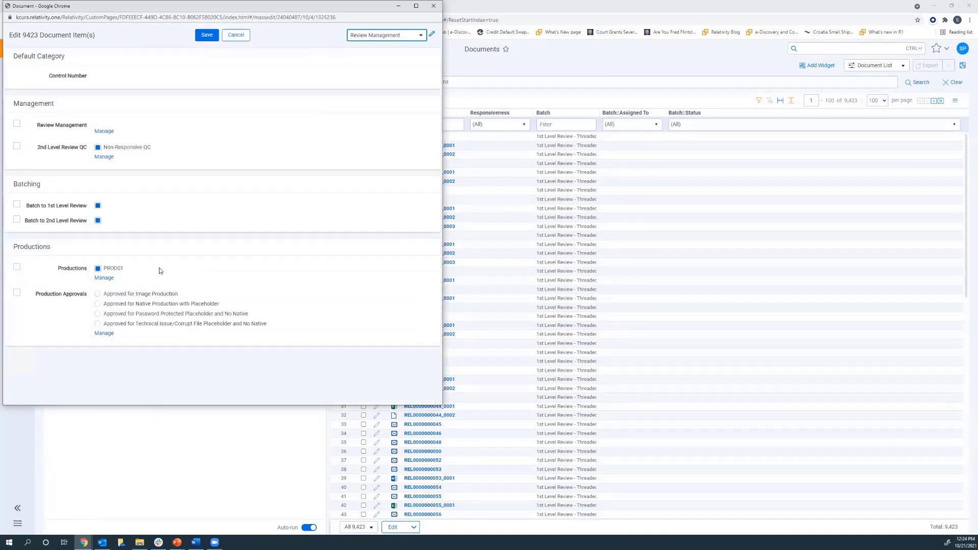
left_click(17, 206)
left_click(207, 35)
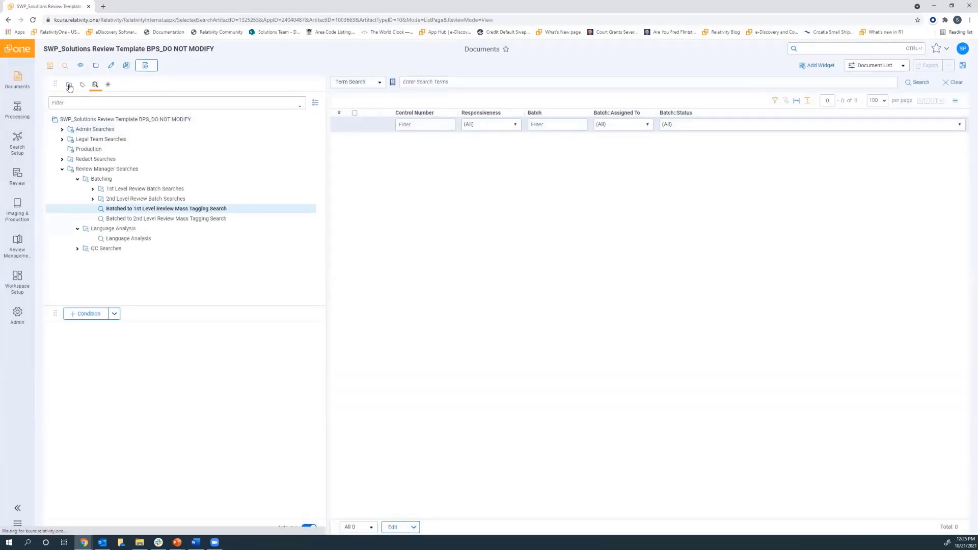
left_click(69, 86)
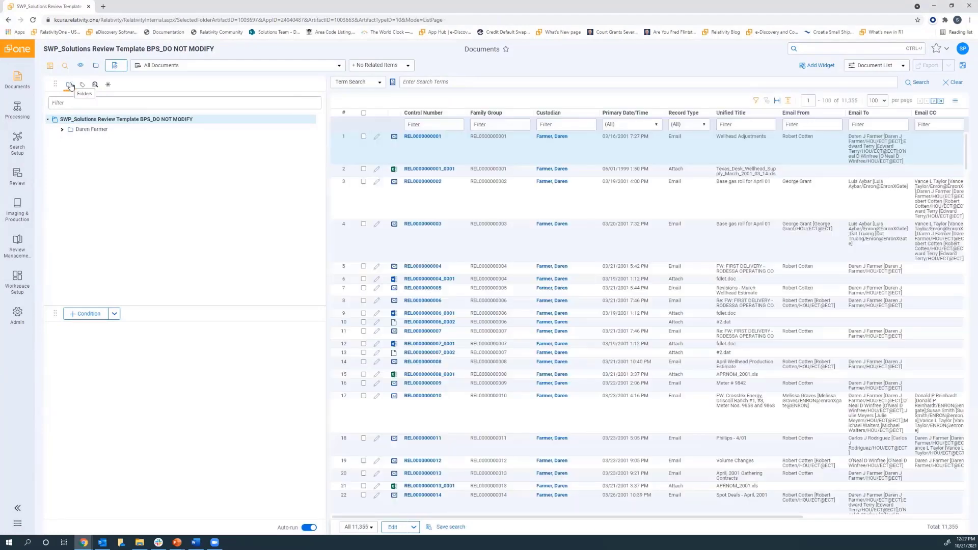
left_click(377, 335)
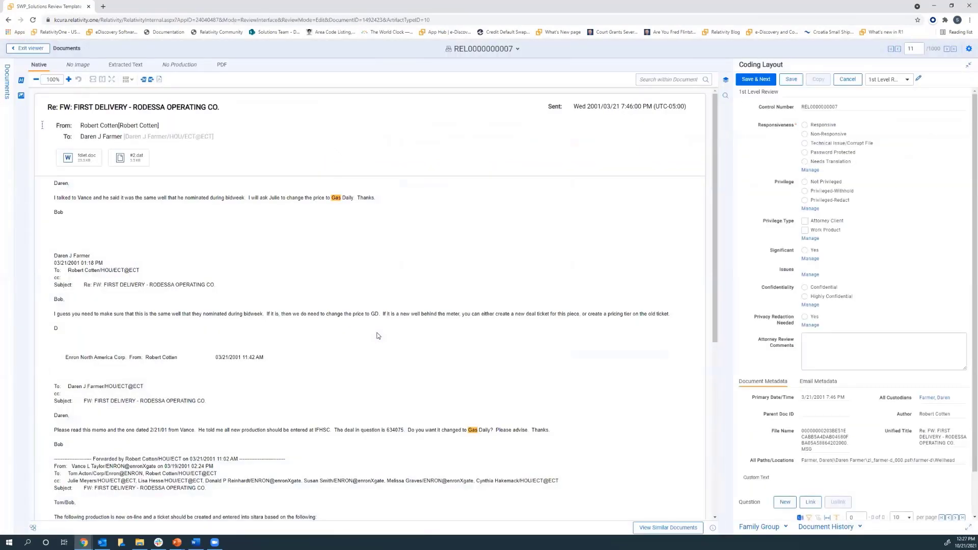
left_click(889, 86)
left_click(892, 94)
left_click(811, 274)
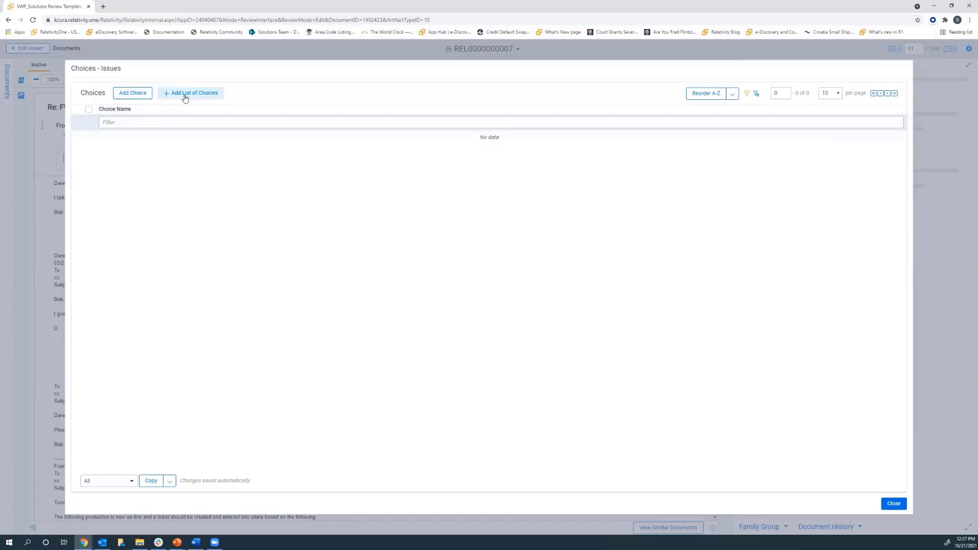
Add Fraud as a single choice and Liability and Damages as a list of choices for the Issues field, and close its choice management.
left_click(133, 94)
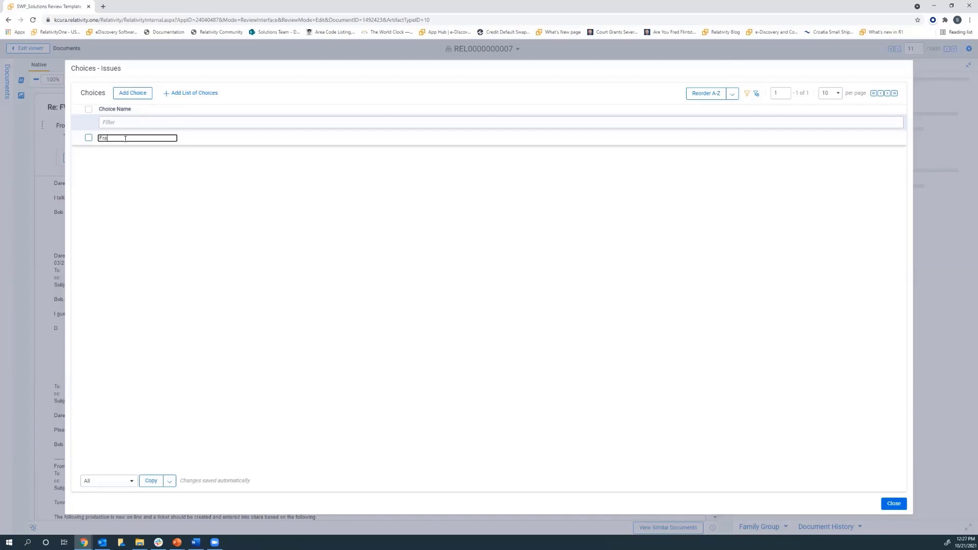
key("Escape")
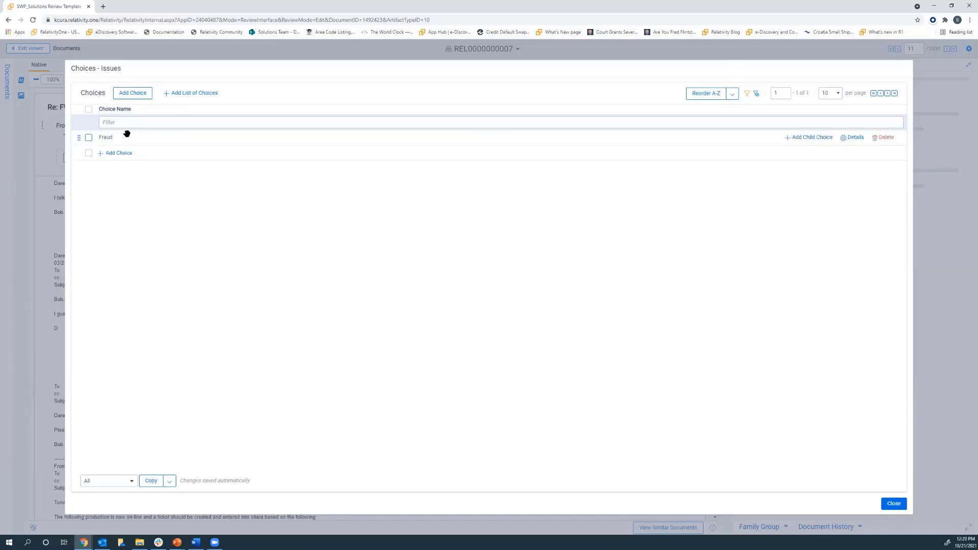
left_click(193, 96)
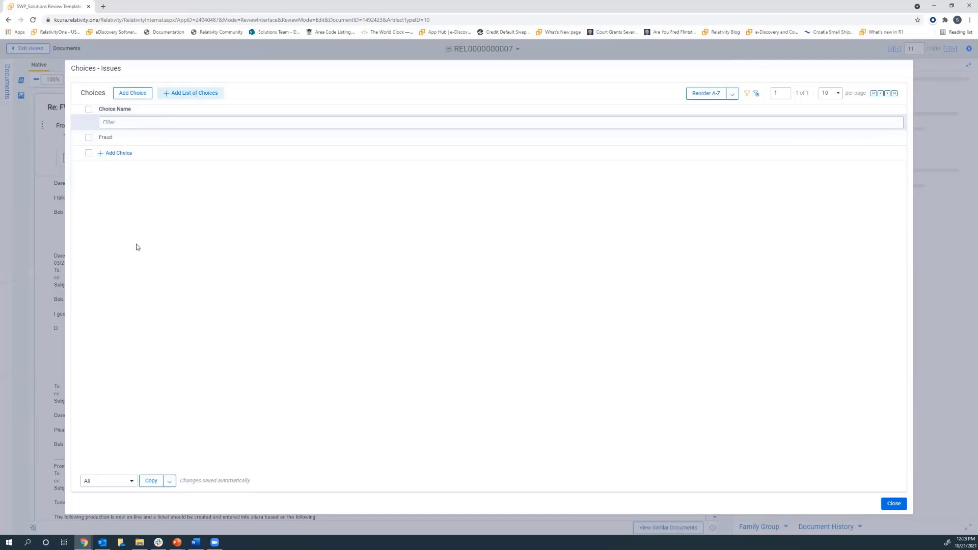
left_click(384, 222)
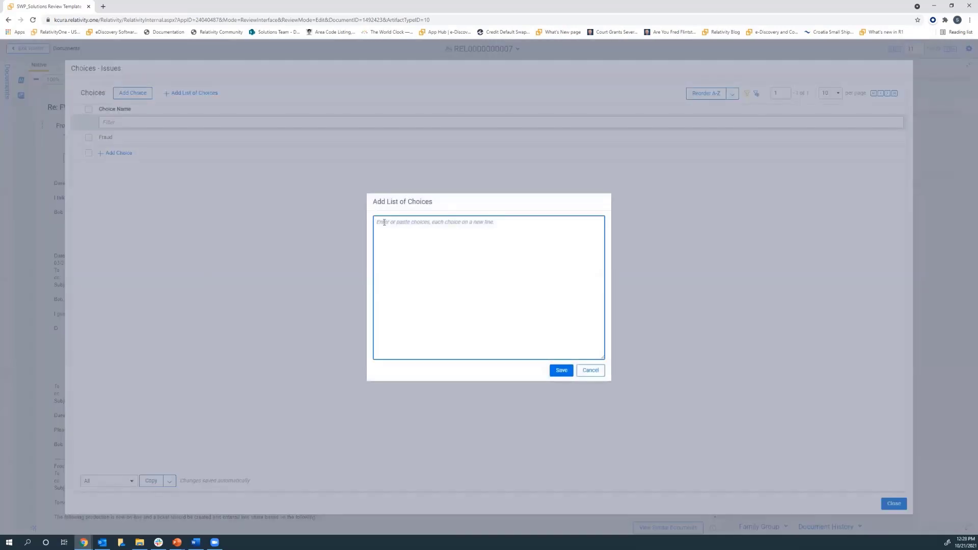
type("Liability")
key("Return")
type("Damages")
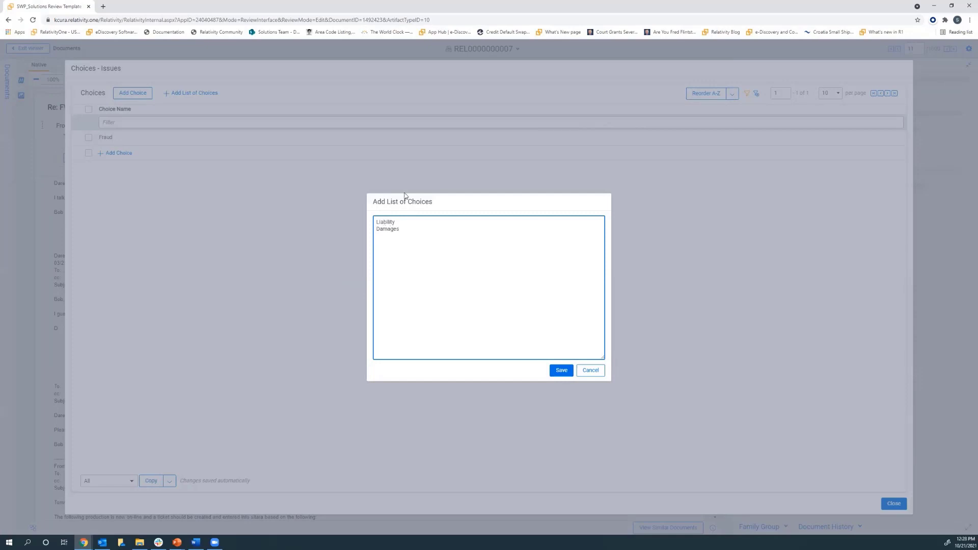
left_click(562, 371)
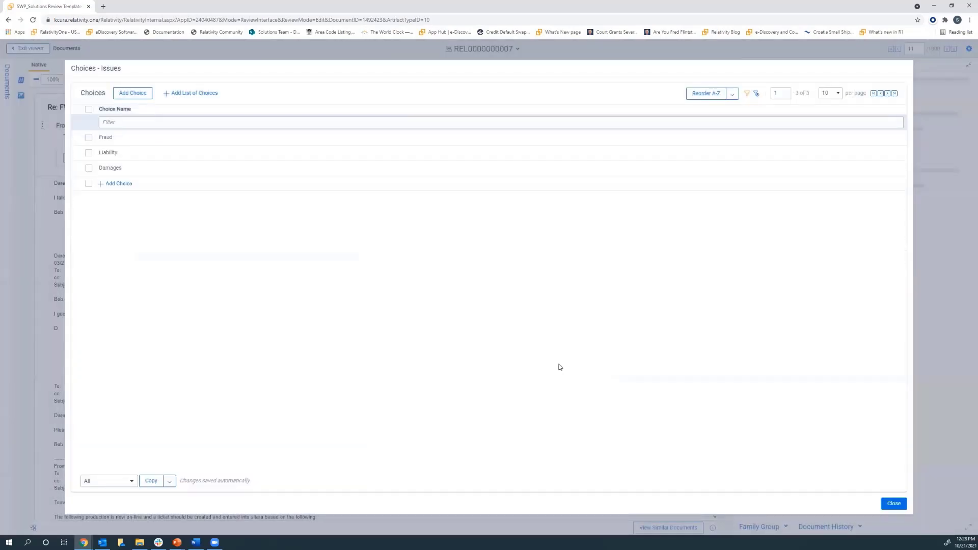
left_click(893, 505)
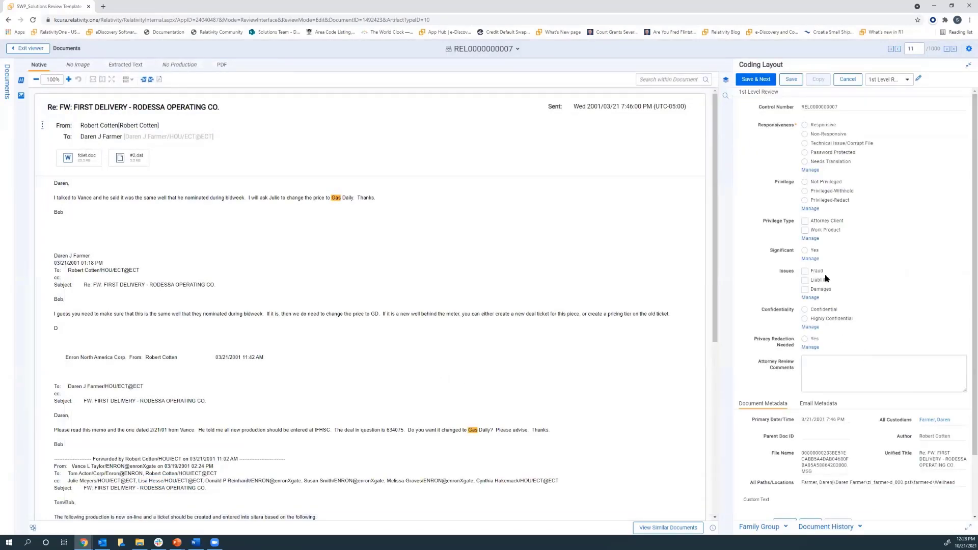
Open the 1st Level Review layout for editing, inspect the Issues field's properties, and save and close the layout.
left_click(919, 80)
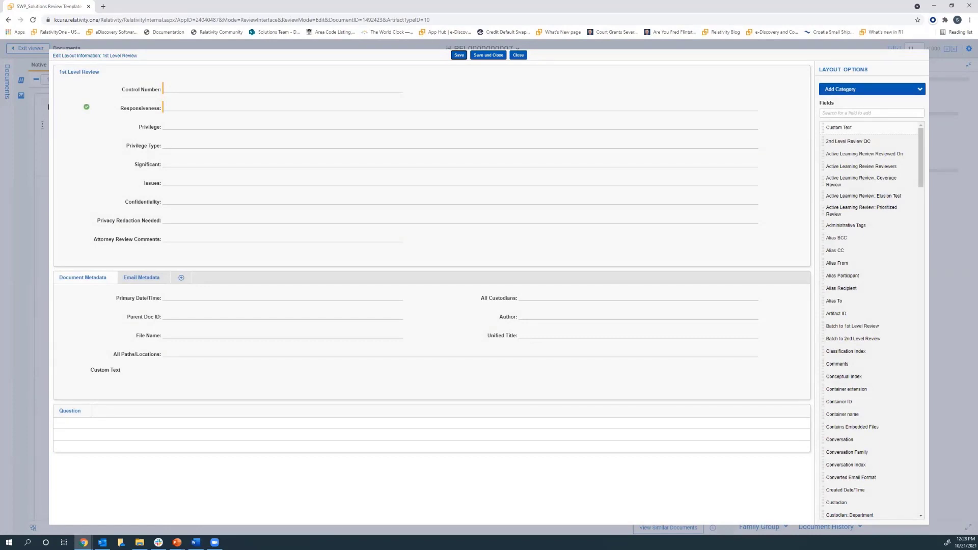
left_click(277, 185)
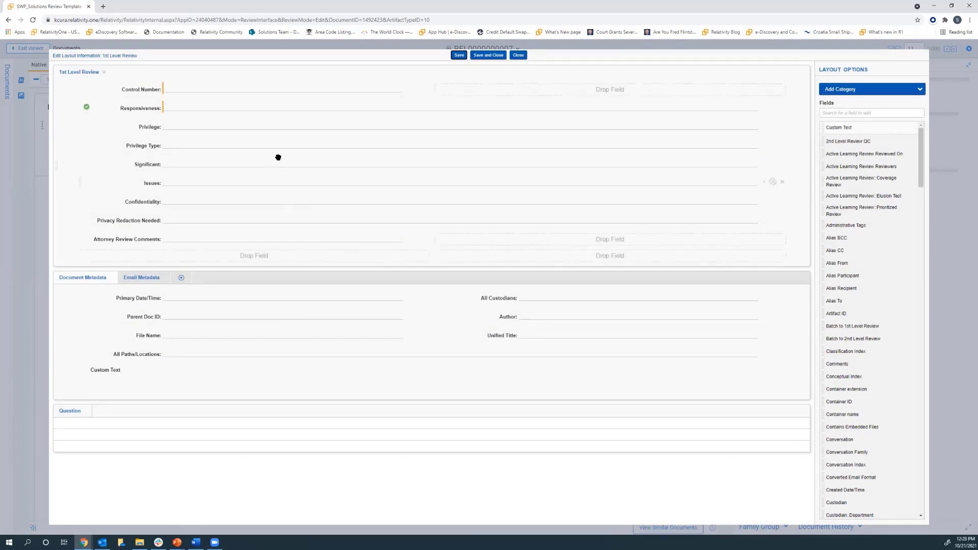
left_click_drag(199, 198, 203, 178)
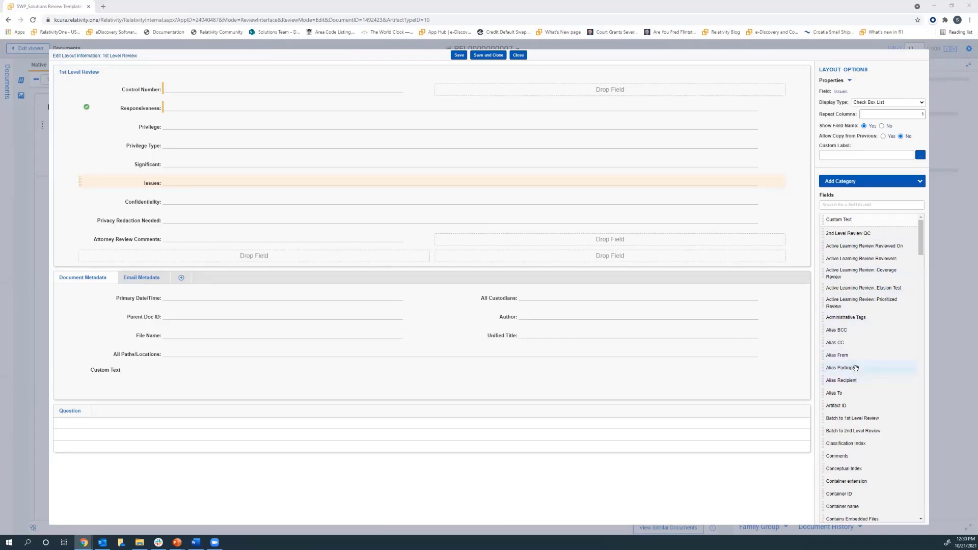
mouse_move(856, 367)
left_mouse_down()
mouse_move(782, 344)
mouse_move(880, 368)
mouse_move(872, 367)
left_mouse_up()
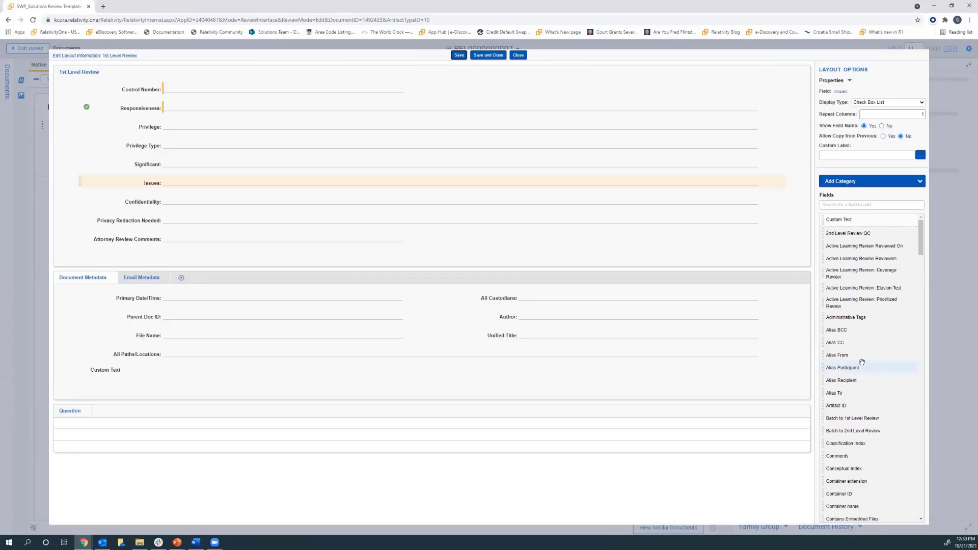
left_click(488, 55)
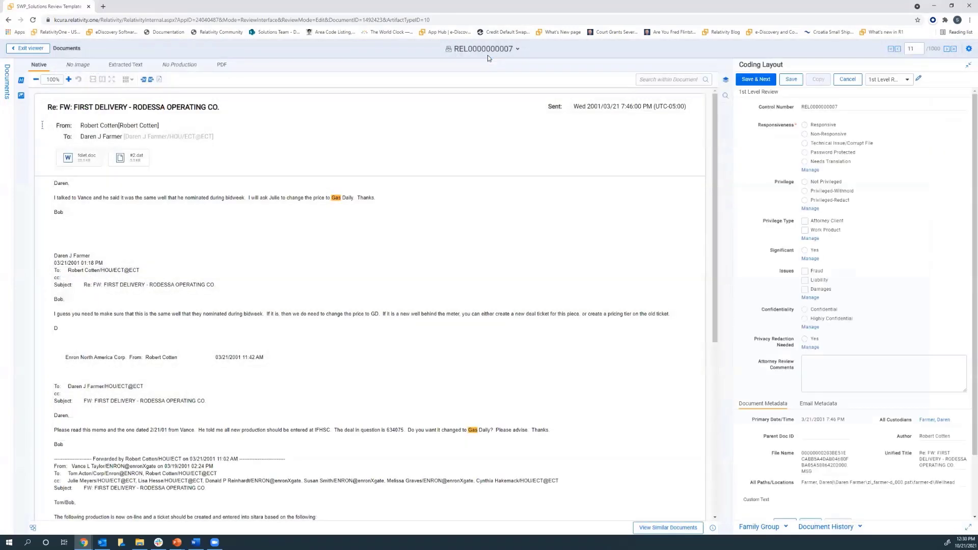
Examine the choices of the Confidentiality field from the coding layout and close the choice management.
left_click(811, 328)
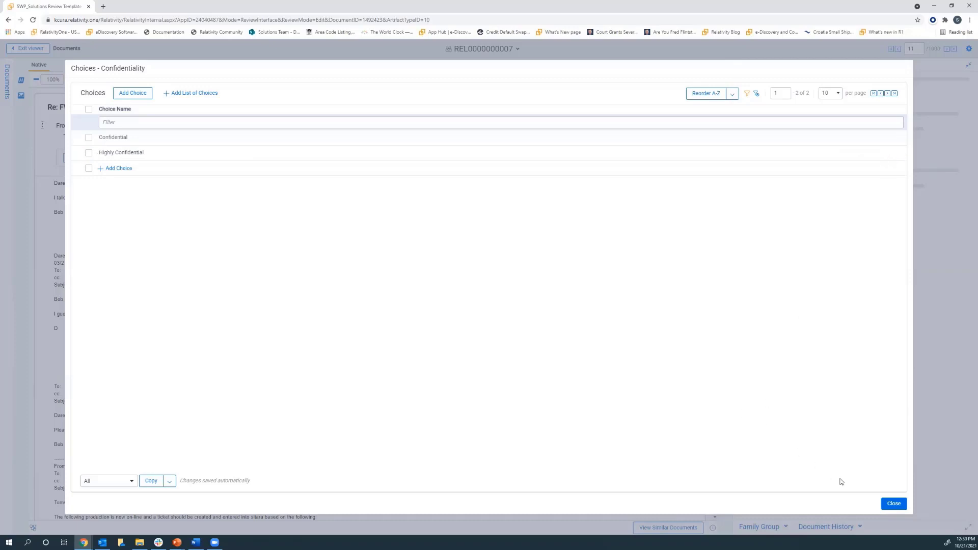
left_click(894, 504)
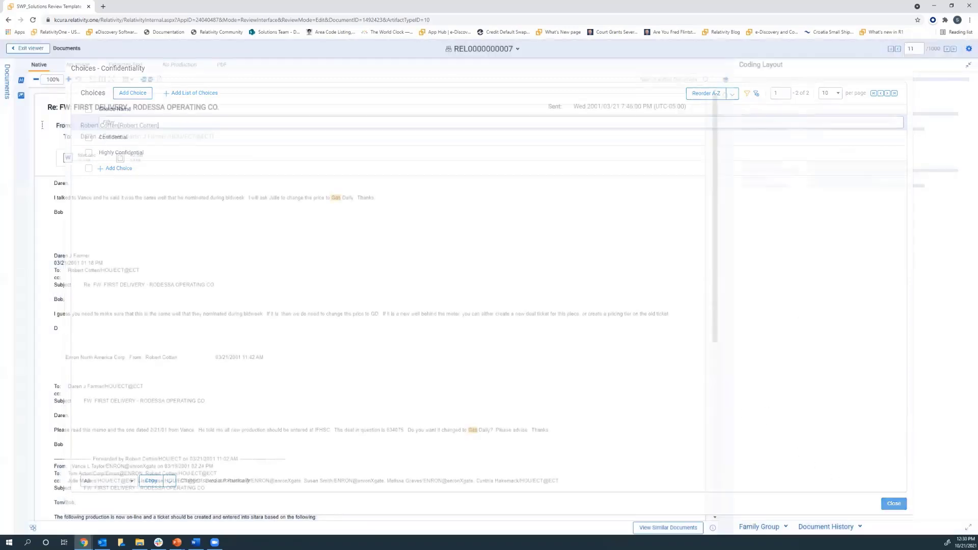